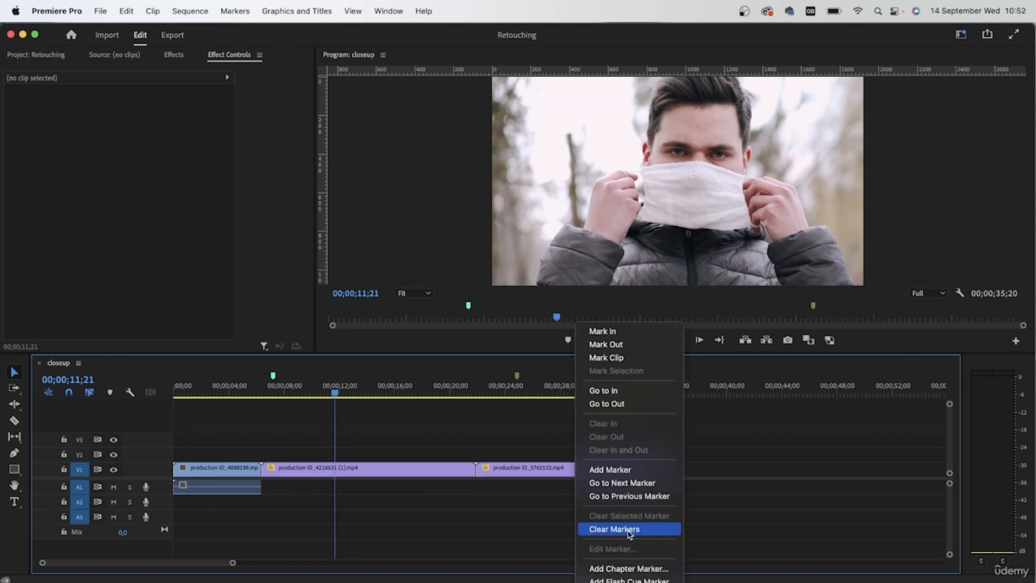
Clear all markers from the closeup sequence and move the playhead to 00;00;02;05.
left_click(628, 530)
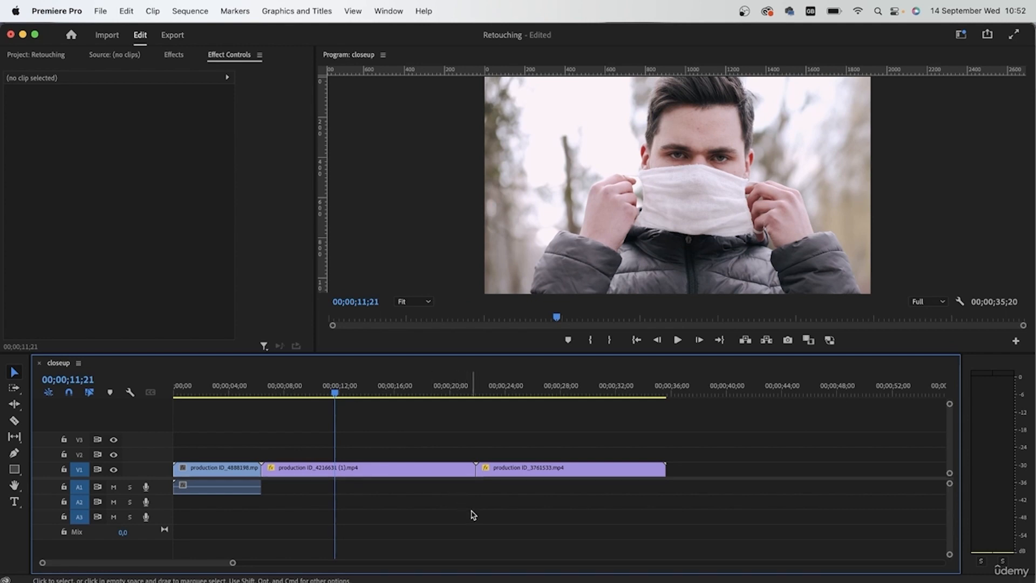
left_click(209, 386)
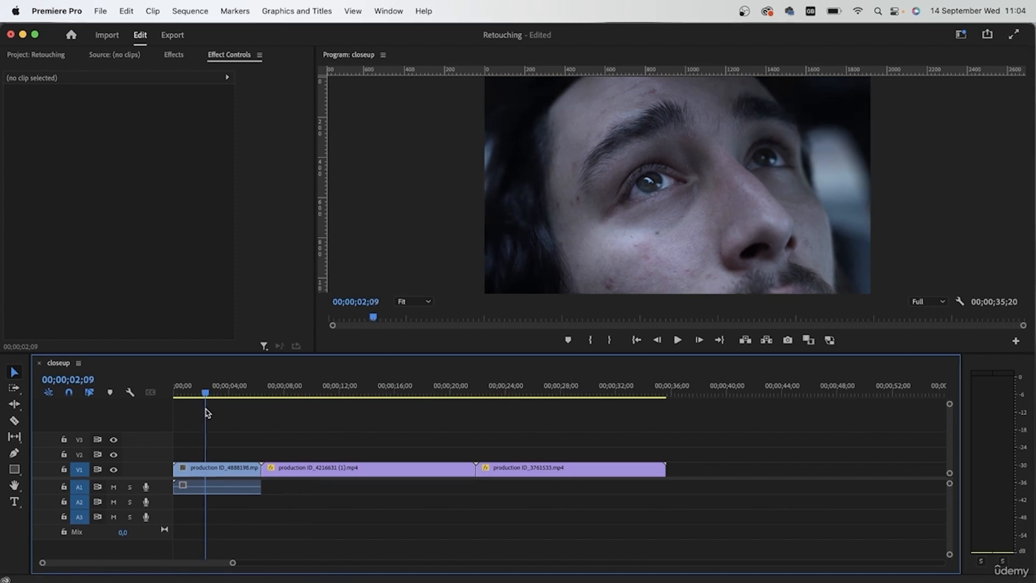
mouse_move(205, 396)
left_mouse_down()
mouse_move(187, 397)
mouse_move(205, 410)
left_mouse_up()
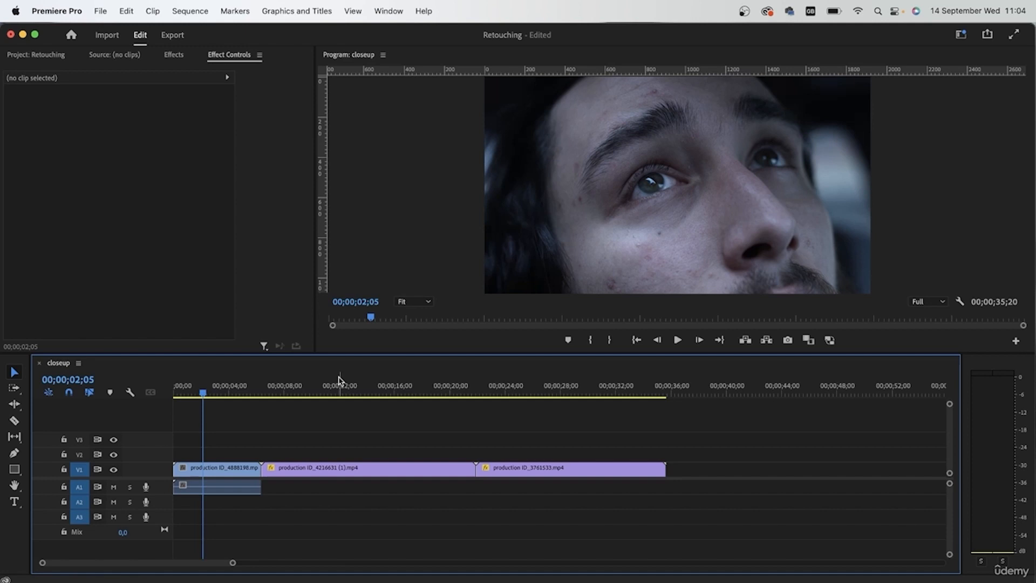
Delete the production ID_4216631 and production ID_3761533 clips from the sequence, along with the audio of the remaining clip.
left_click_drag(718, 462, 336, 523)
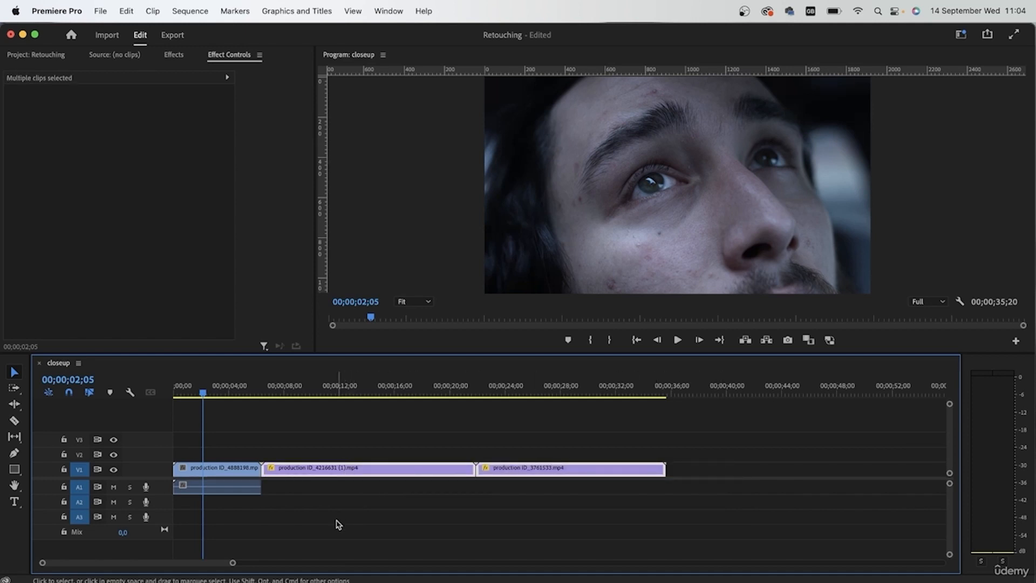
key("Delete")
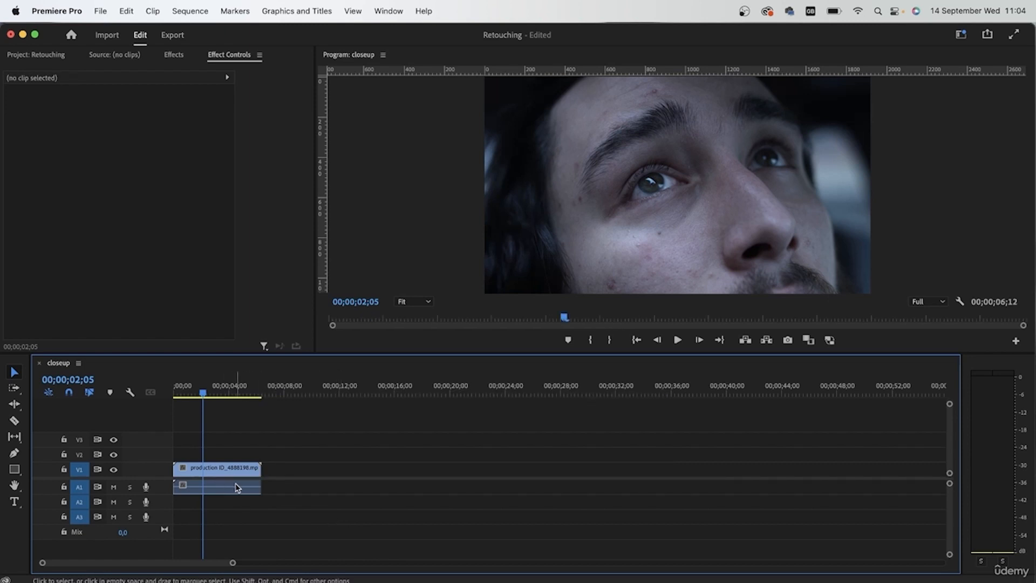
left_click(234, 490)
left_click(340, 500)
key("=")
key("=")
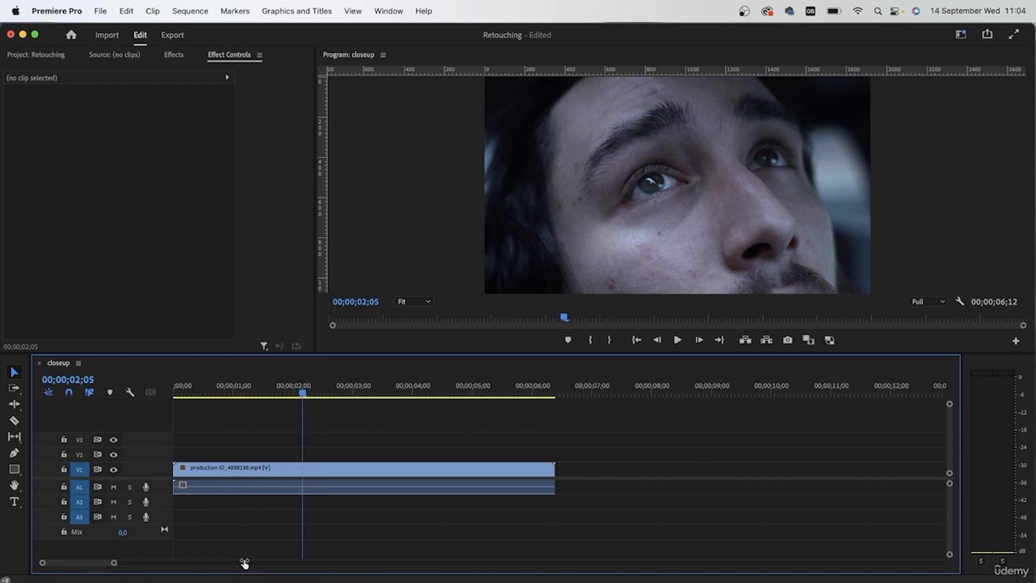
left_click(387, 490)
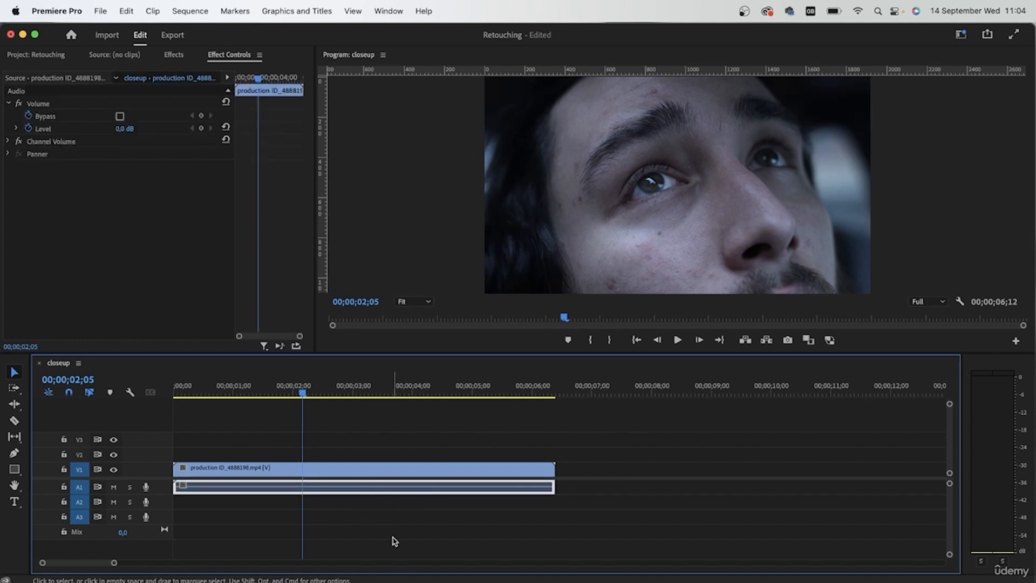
key("Delete")
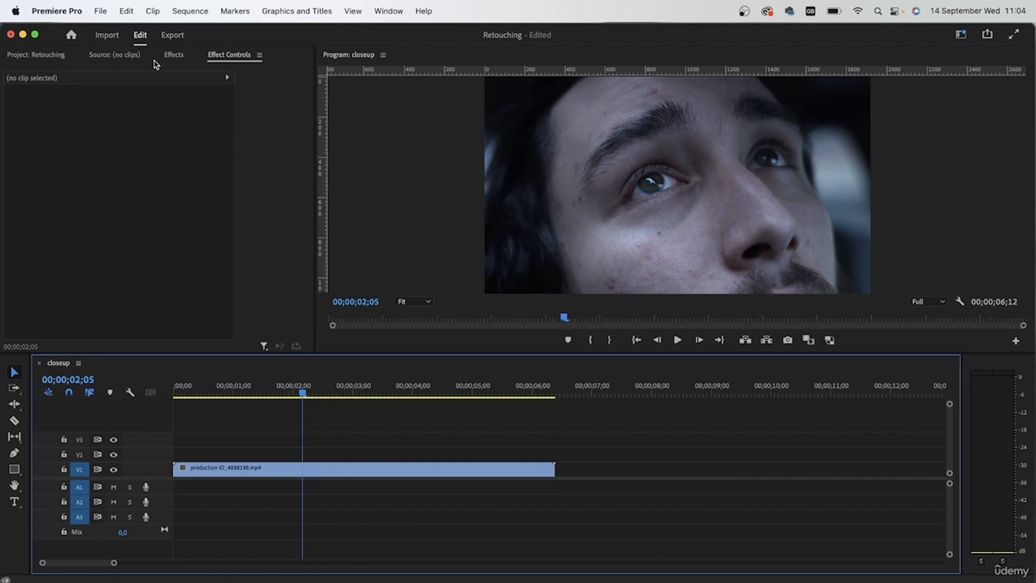
left_click(33, 57)
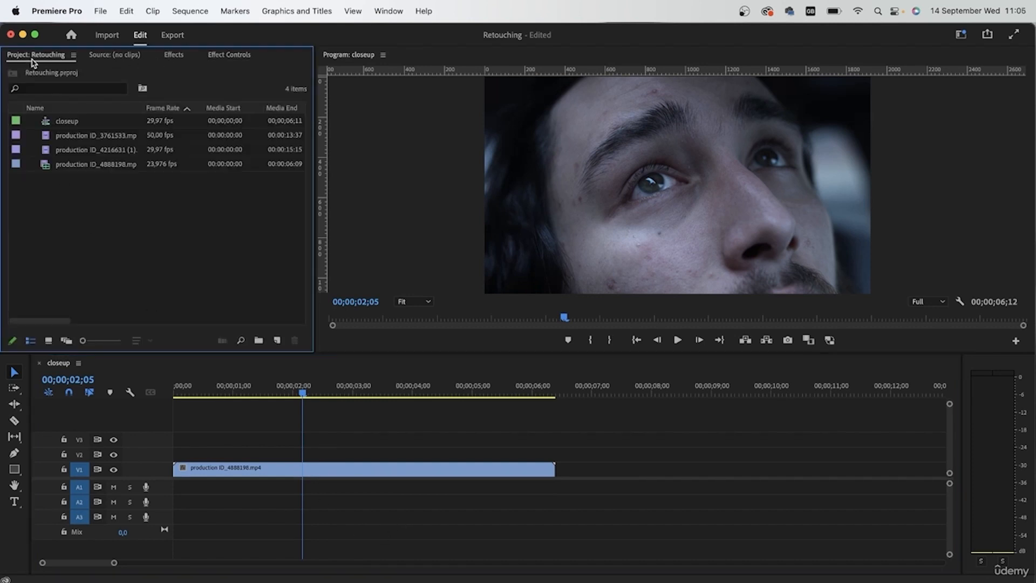
double_click(49, 166)
left_click_drag(170, 256, 591, 470)
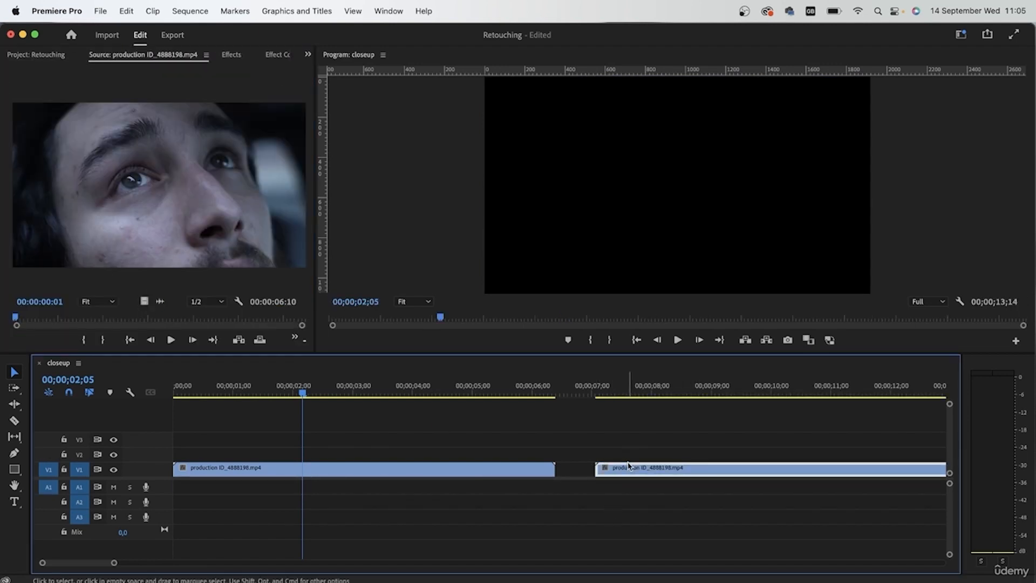
key("Delete")
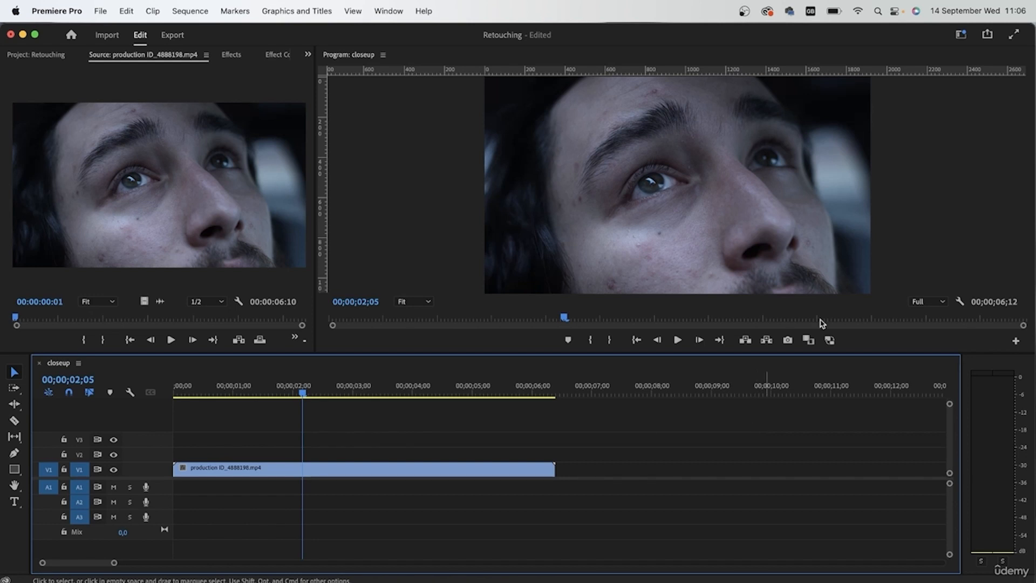
Switch to the Color workspace and select the production ID_4888198 clip in the sequence for Lumetri Color adjustment.
left_click(961, 34)
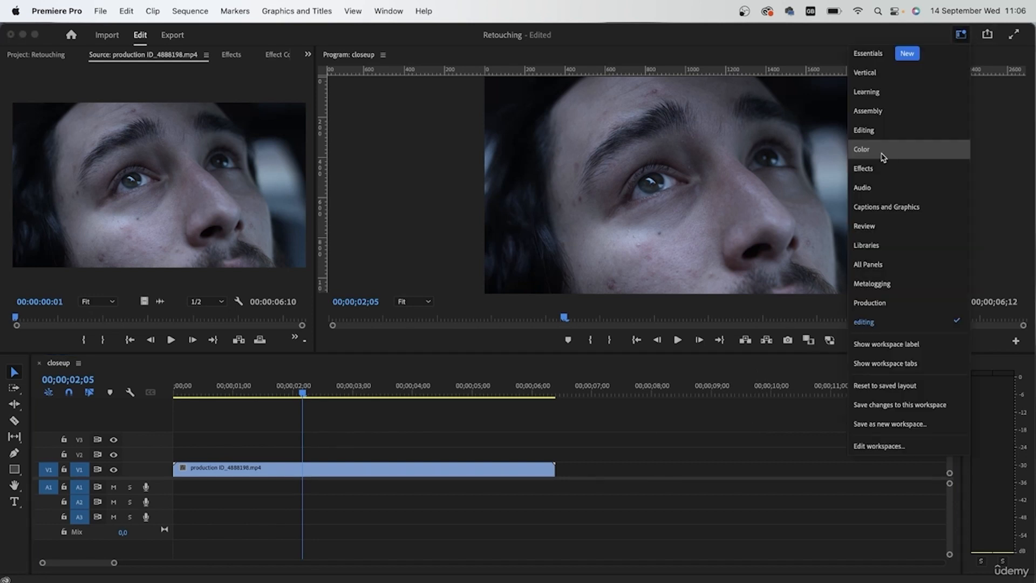
left_click(862, 153)
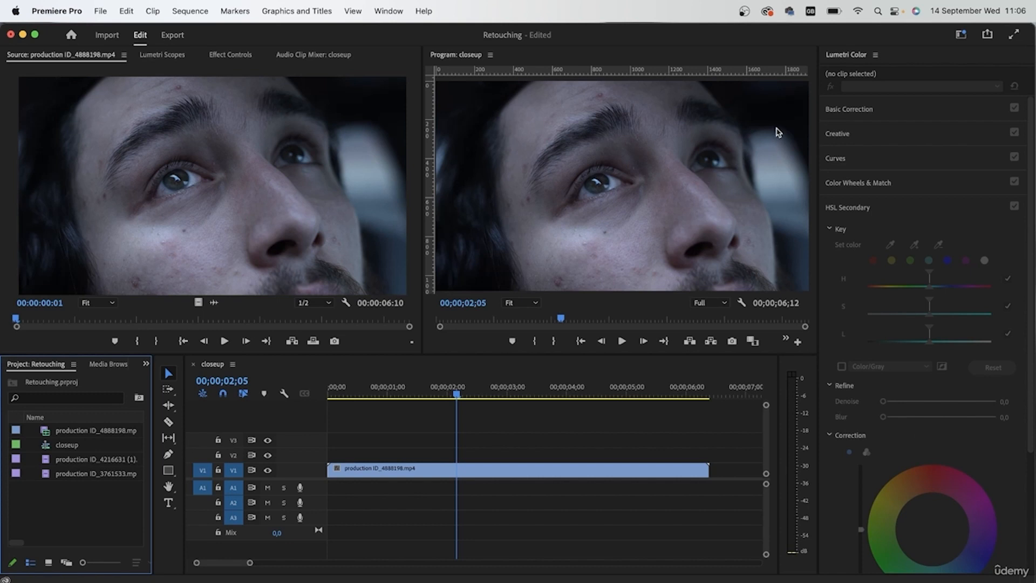
left_click(384, 10)
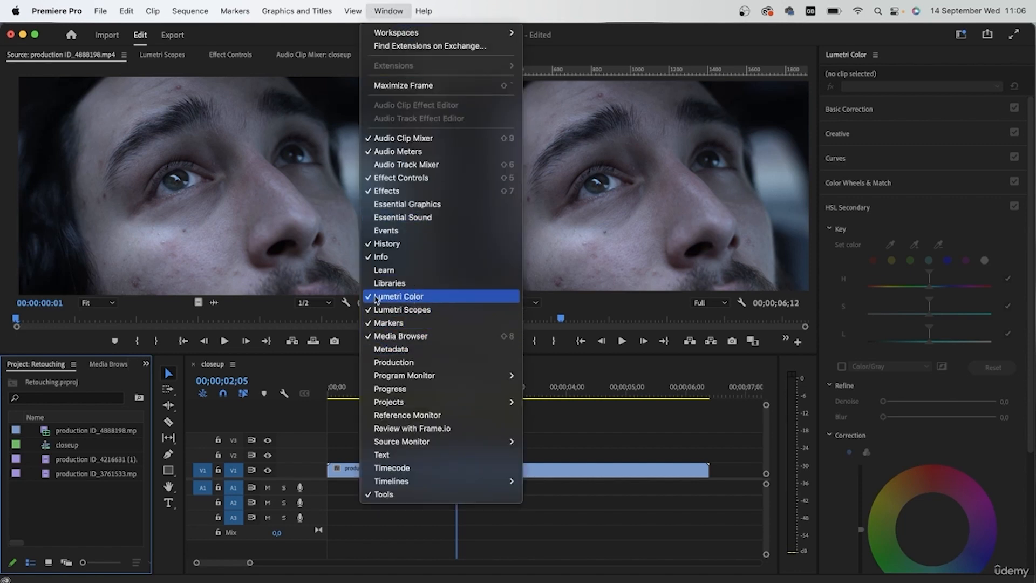
left_click(406, 302)
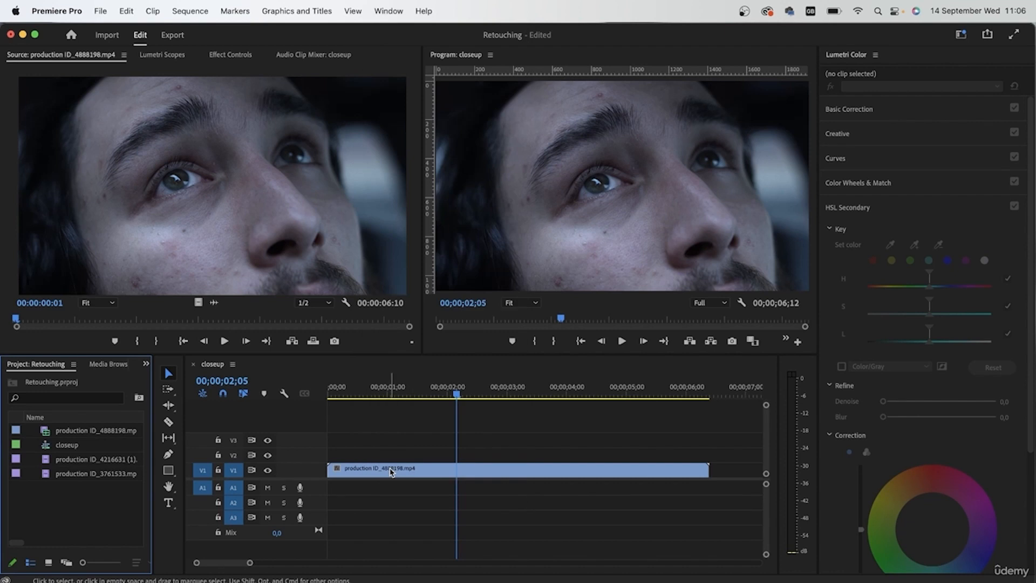
left_click(392, 471)
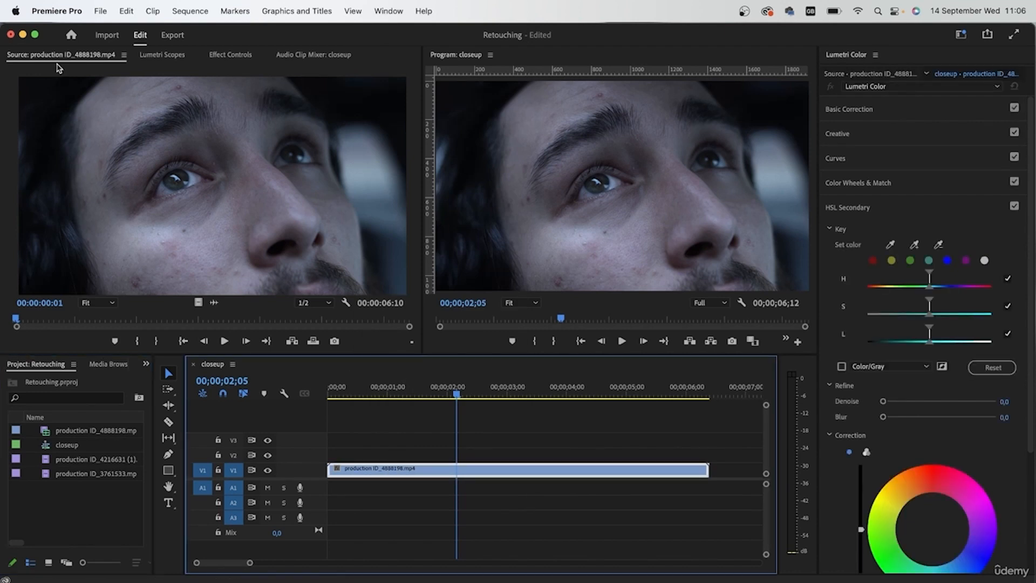
left_click(182, 56)
left_click(71, 56)
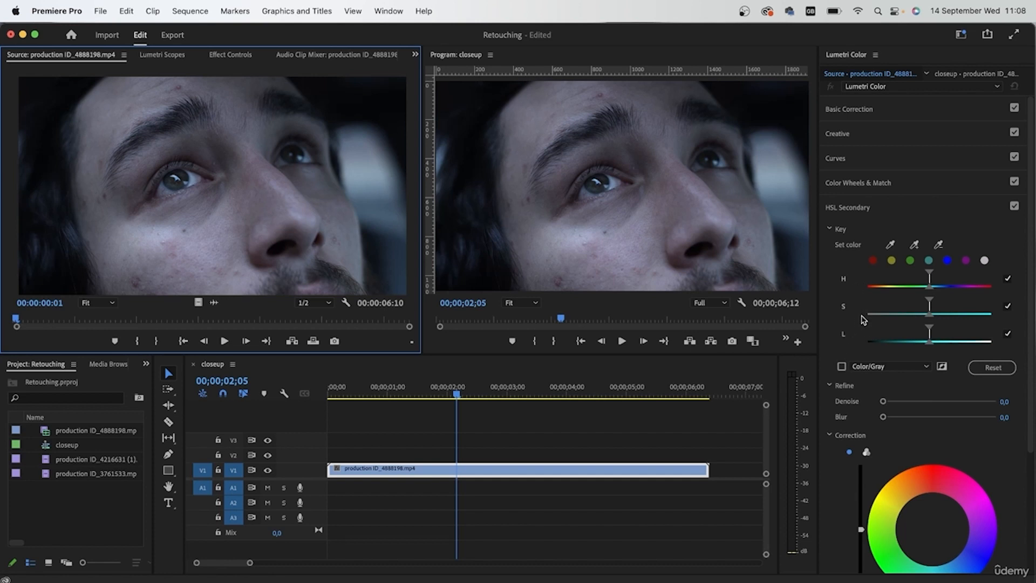
Examine the HSL Secondary controls: the H, S and L toggles, the mask view options, and the Refine and Correction settings.
left_click(1007, 278)
left_click(1007, 278)
left_click(1007, 305)
left_click(1007, 305)
left_click(1007, 333)
left_click(1008, 335)
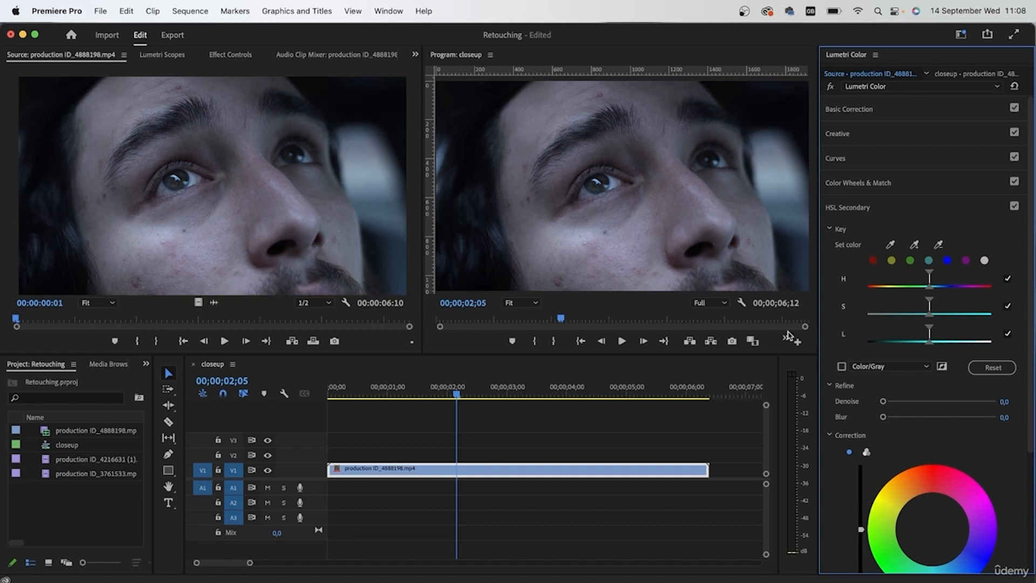
left_click(873, 365)
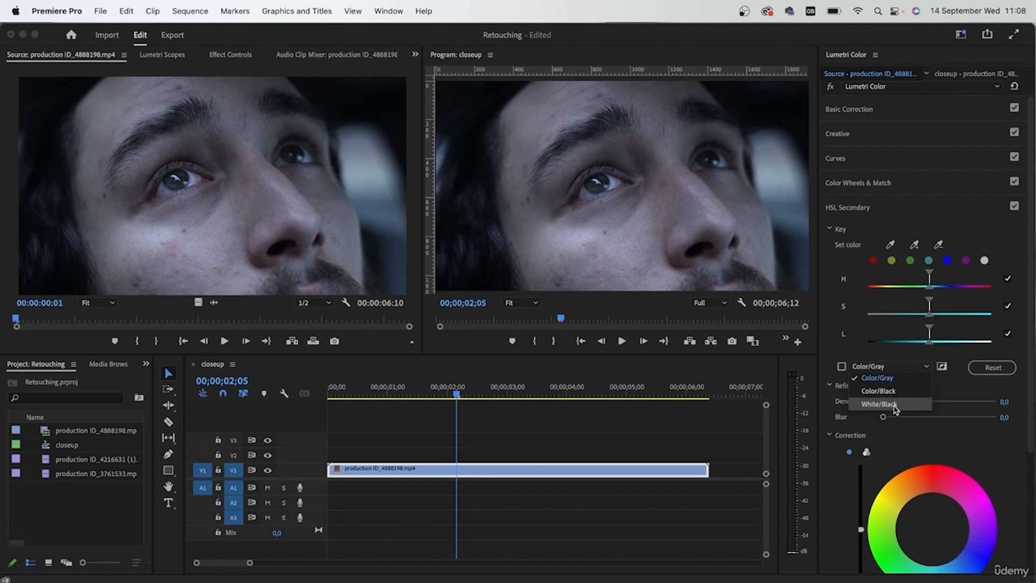
left_click(940, 426)
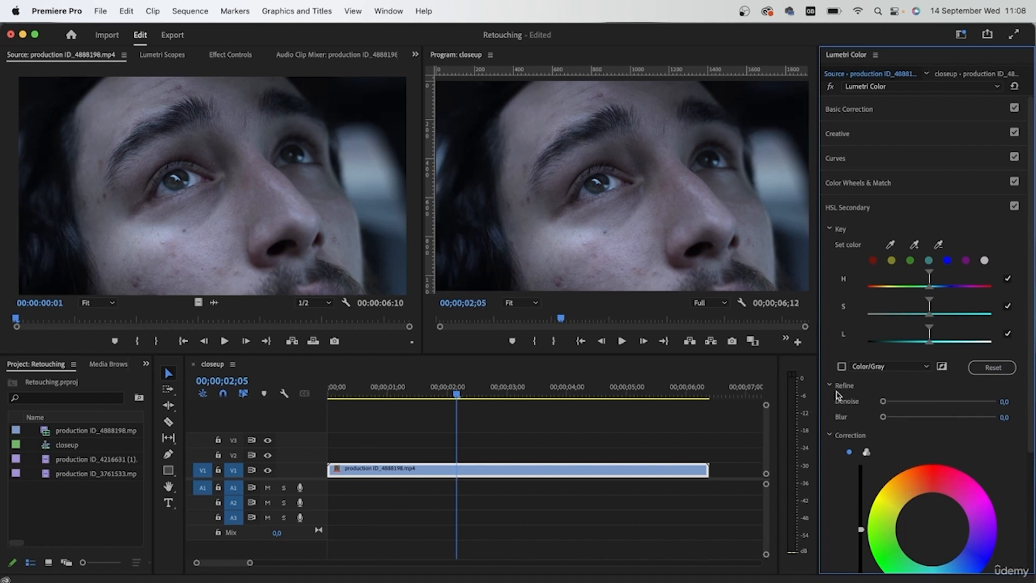
scroll(840, 427, "down", 3)
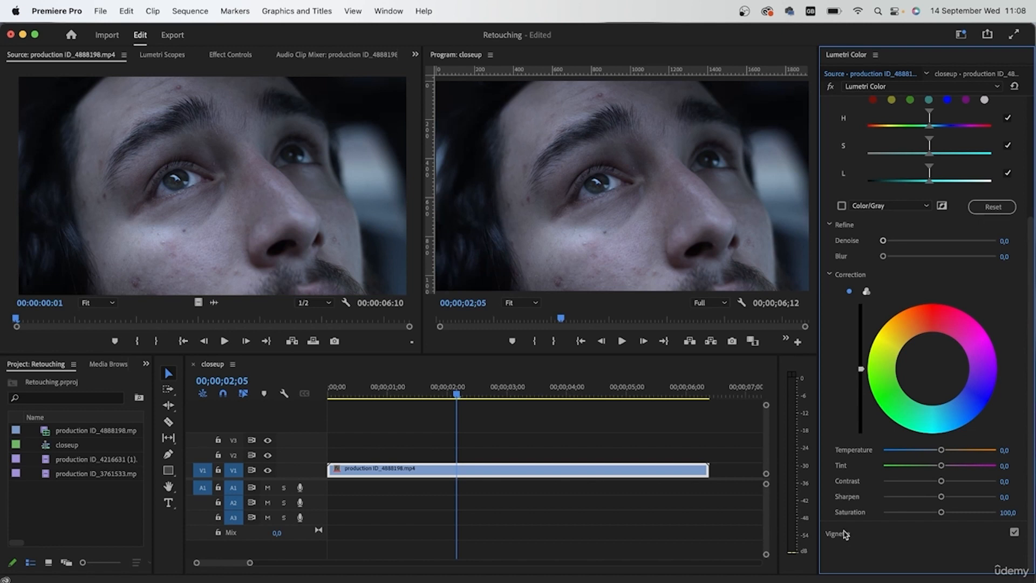
scroll(848, 534, "up", 3)
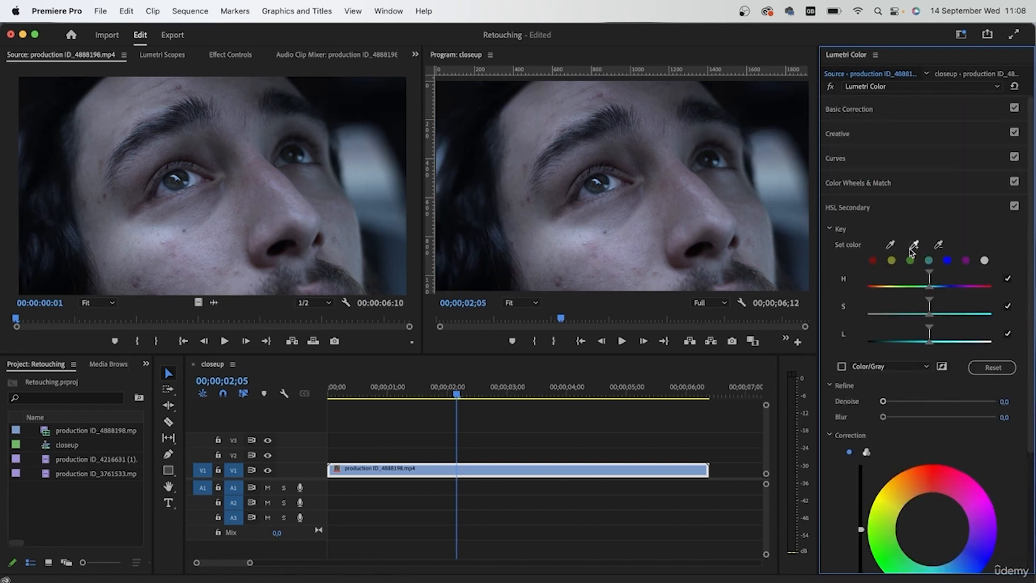
Sample the man's cheek skin as the HSL Secondary key color and turn on the Color/Gray mask view.
left_click(890, 245)
left_click(615, 249)
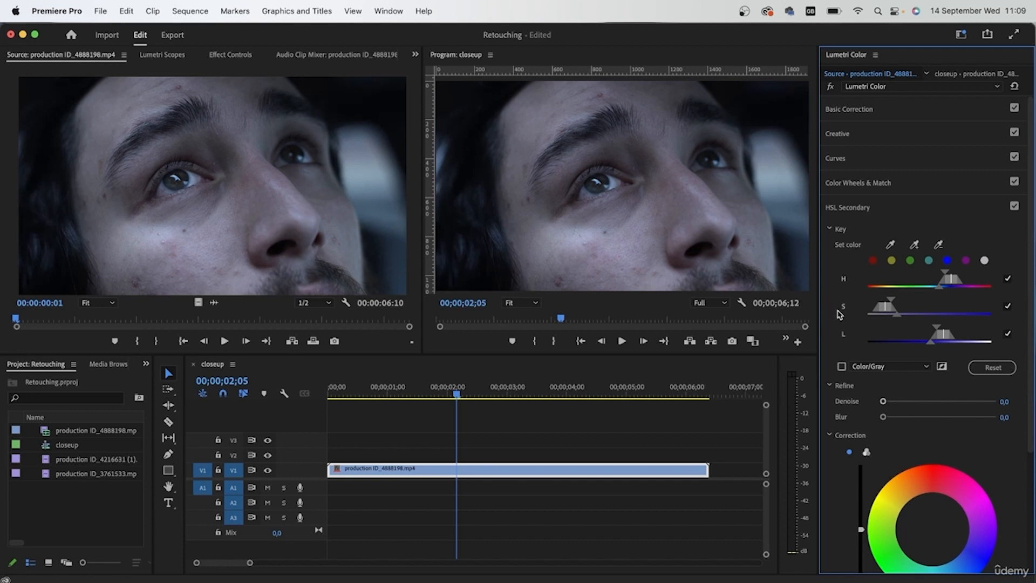
mouse_move(898, 317)
left_mouse_down()
mouse_move(939, 319)
mouse_move(880, 319)
mouse_move(999, 323)
mouse_move(885, 326)
left_mouse_up()
key("super+z")
left_click_drag(973, 319, 901, 331)
left_click(842, 366)
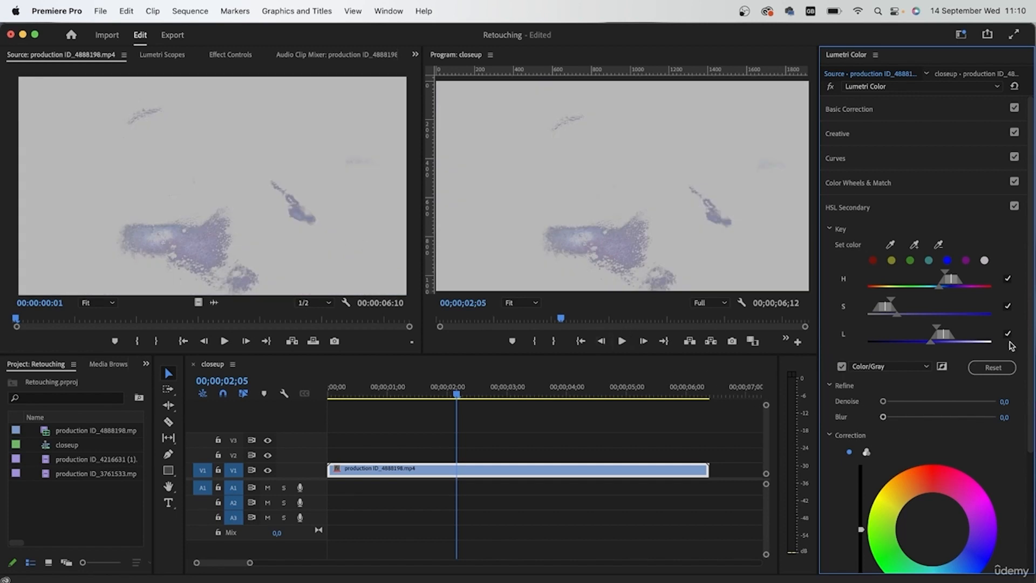
Show the Lumetri Scopes and widen the key's luminance and saturation ranges to include more of the face's skin.
left_click(174, 55)
left_click(871, 329)
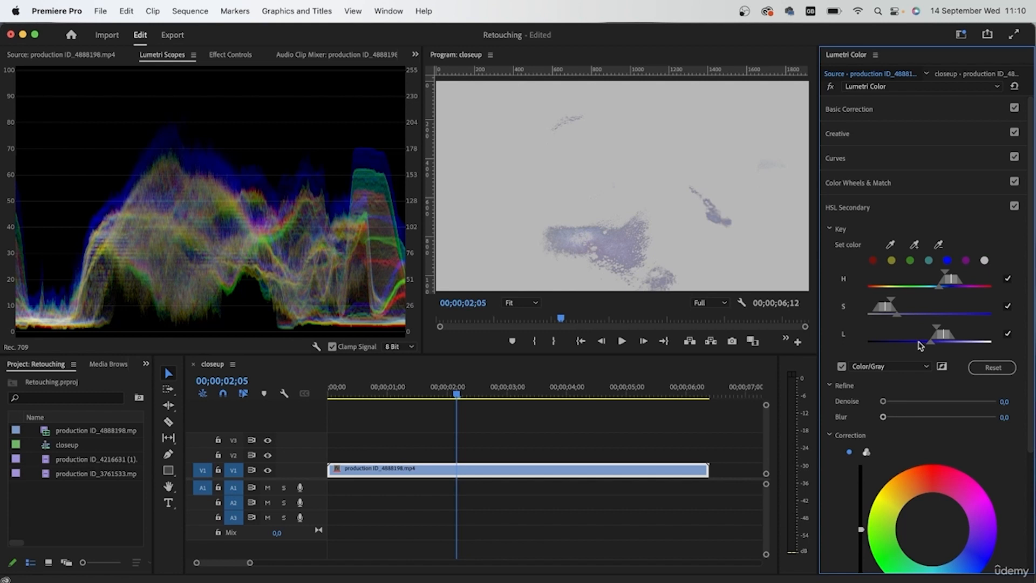
left_click_drag(933, 345, 881, 349)
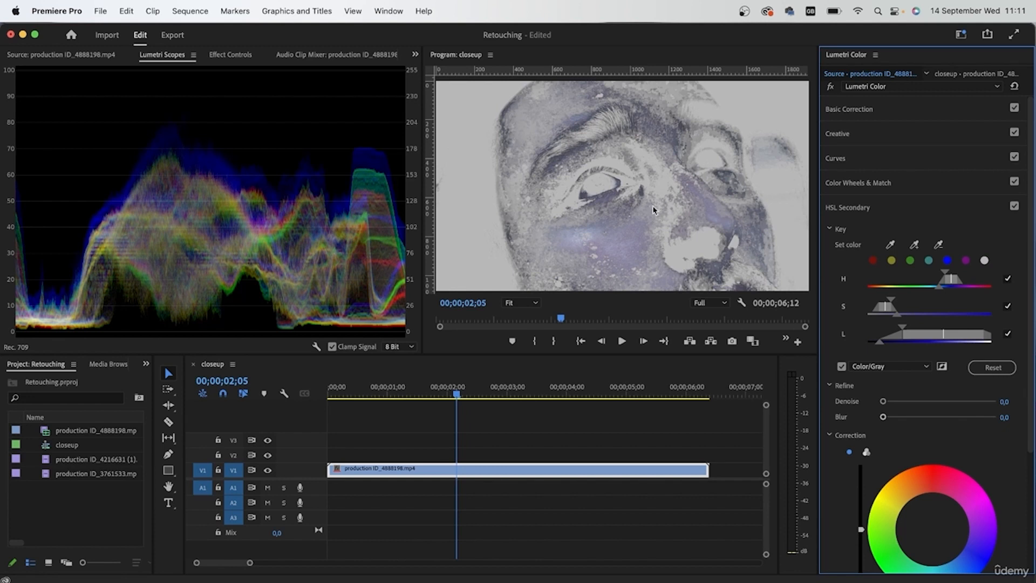
left_click_drag(891, 300, 898, 305)
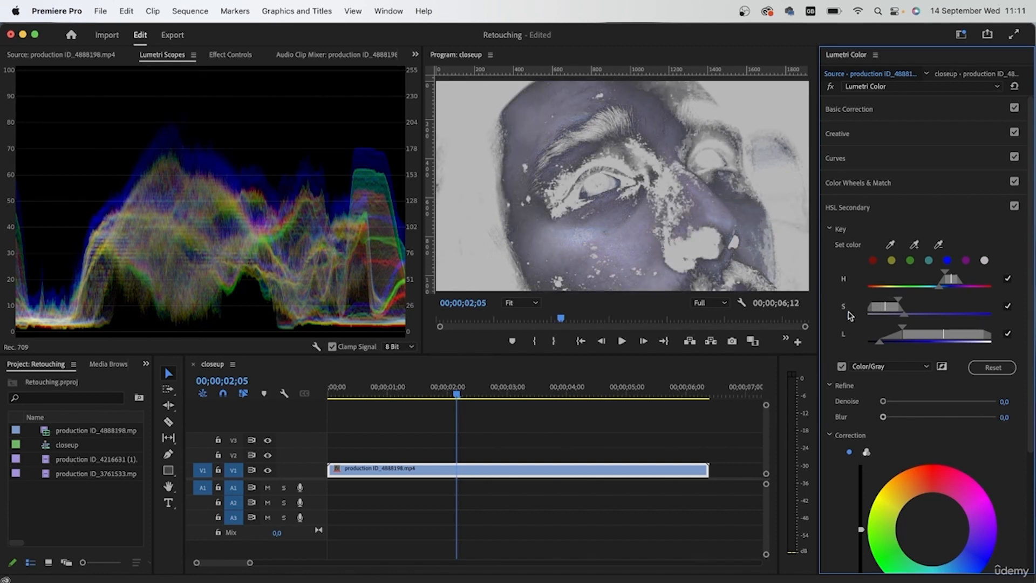
left_click_drag(904, 318, 918, 320)
left_click(681, 246)
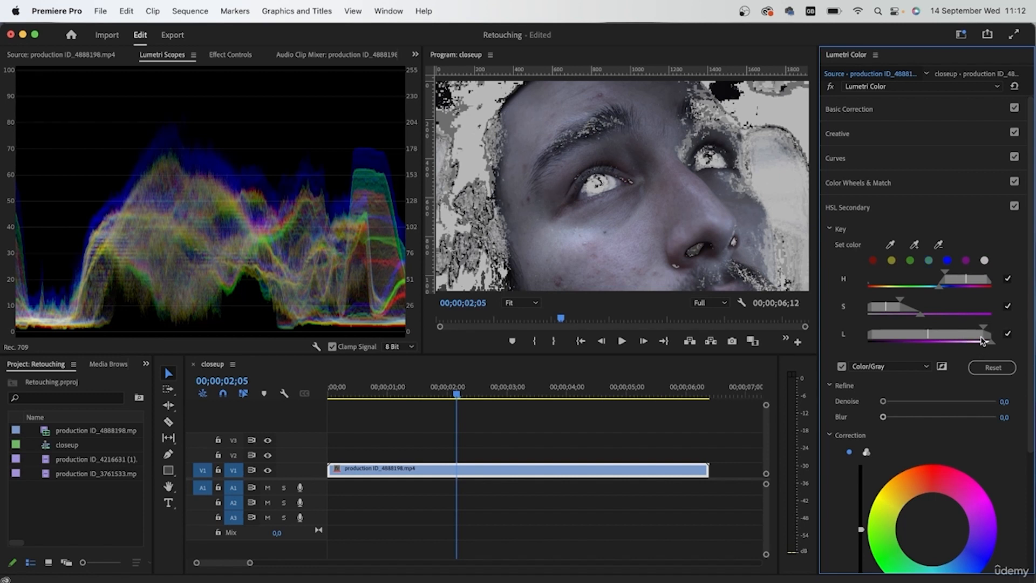
Lower the upper limit of the key's luminance range and extend the saturation range with a softer falloff.
left_click_drag(983, 331, 960, 334)
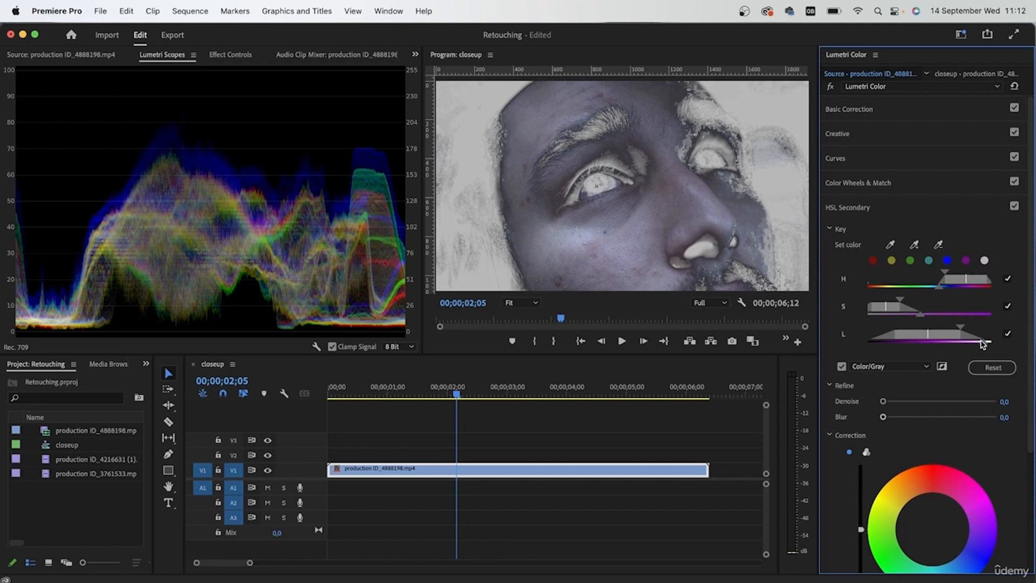
left_click_drag(982, 343, 956, 346)
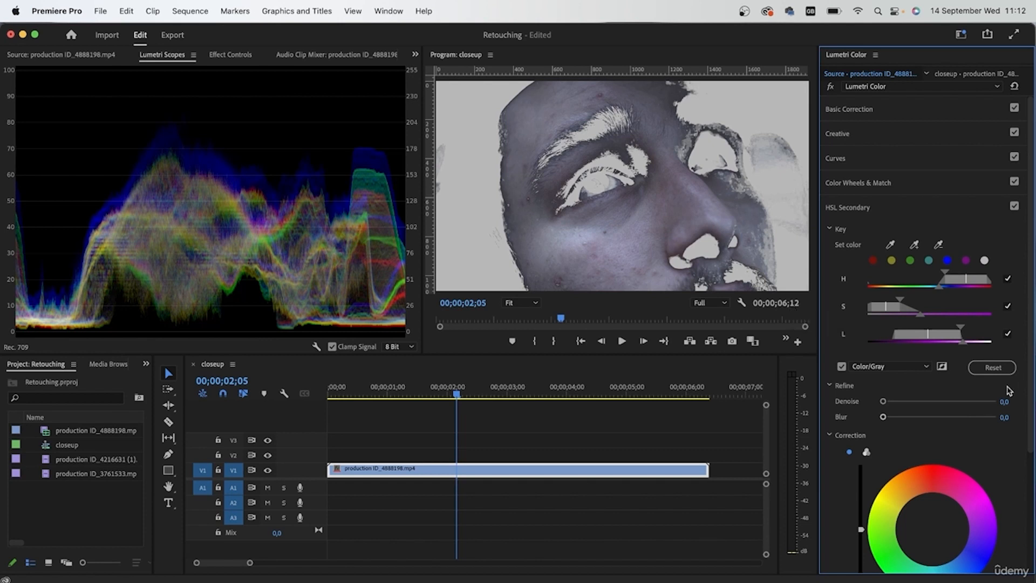
left_click_drag(899, 300, 991, 350)
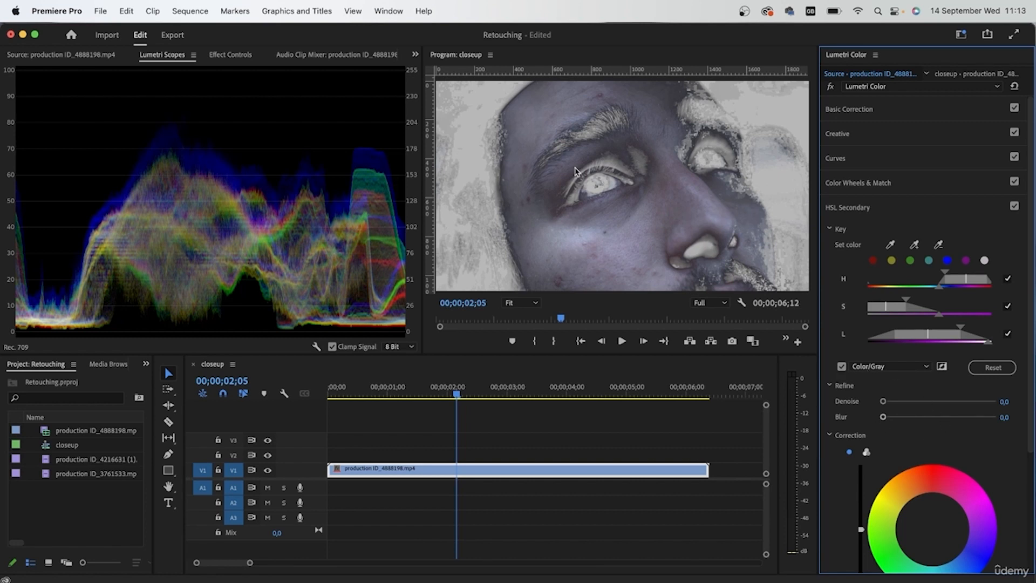
Soften the skin mask's edges by setting the HSL Secondary Blur to 3.5.
left_click_drag(883, 416, 999, 419)
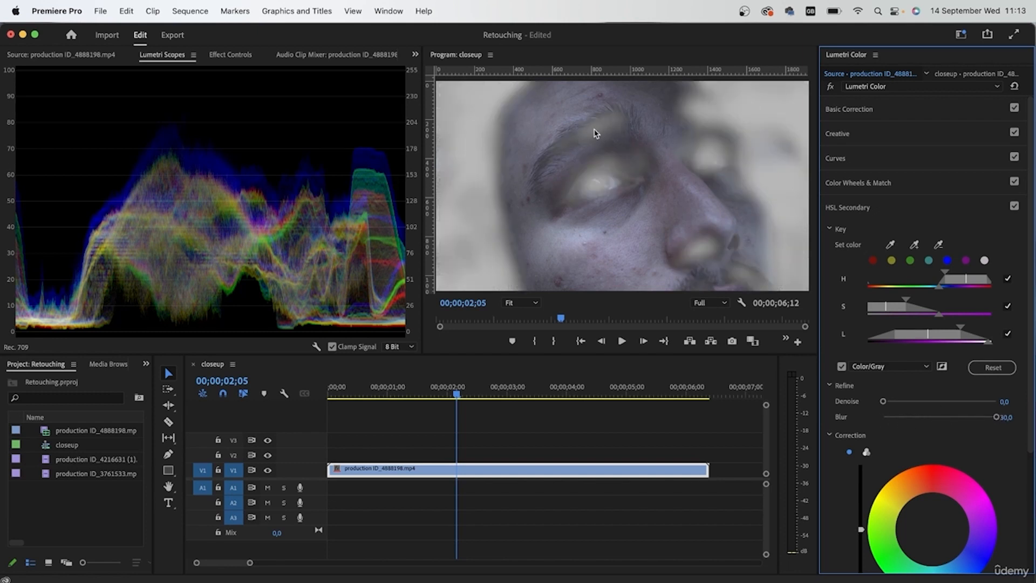
left_click_drag(996, 417, 898, 420)
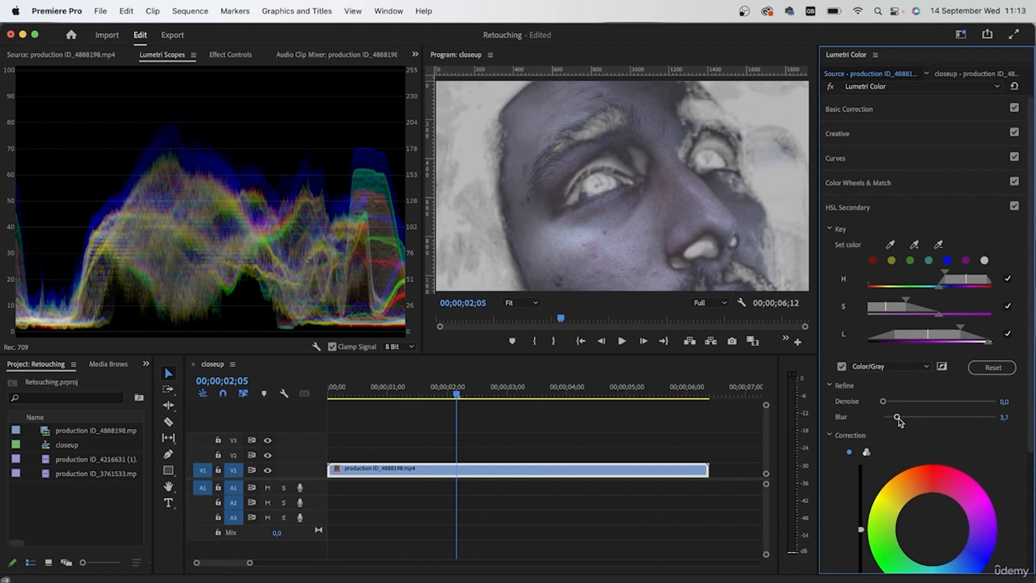
left_click_drag(898, 418, 895, 418)
scroll(930, 452, "down", 3)
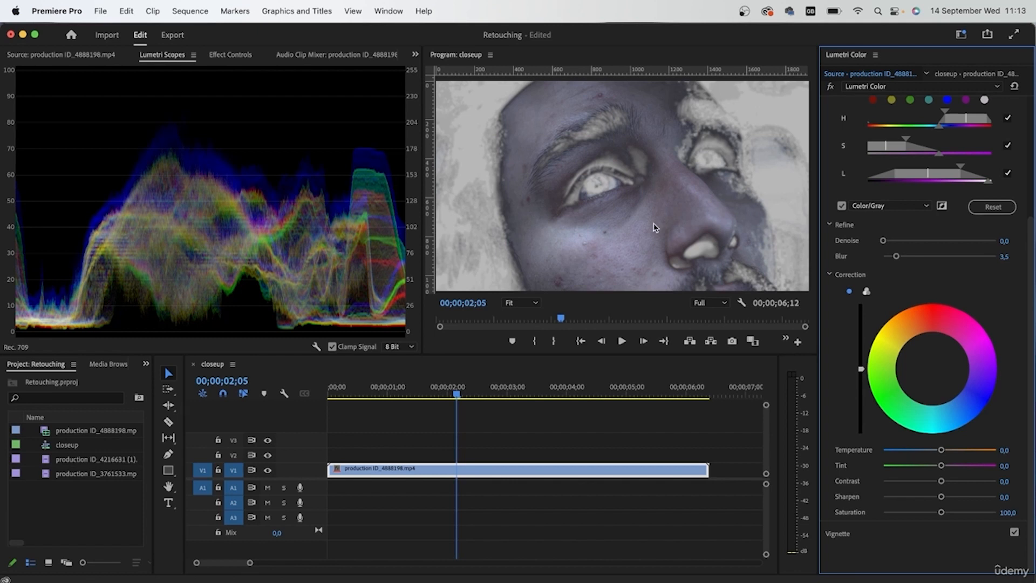
scroll(654, 226, "up", 3)
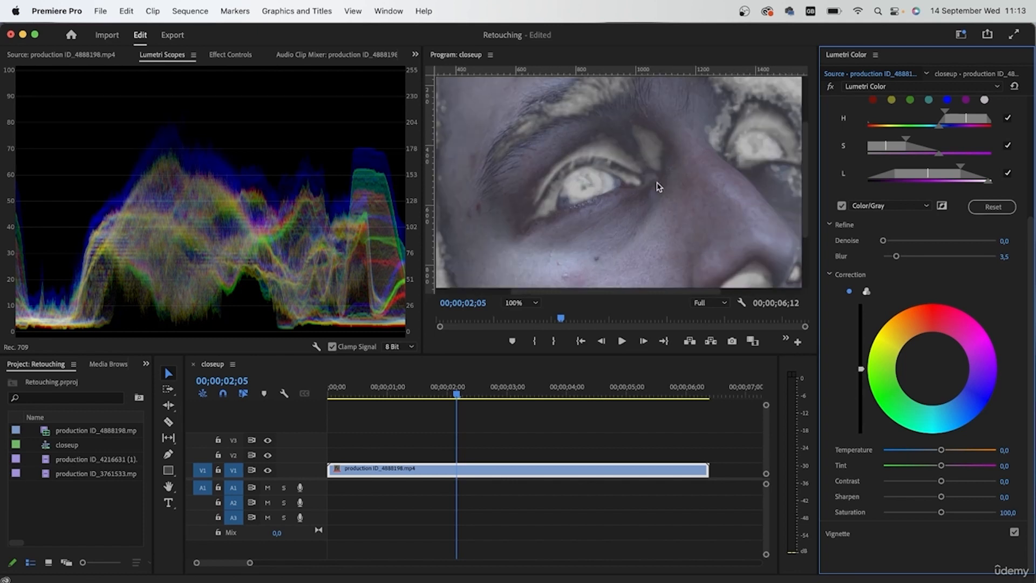
Soften the cheek's skin texture by setting the HSL Secondary correction's Sharpen to -28.
left_click(516, 303)
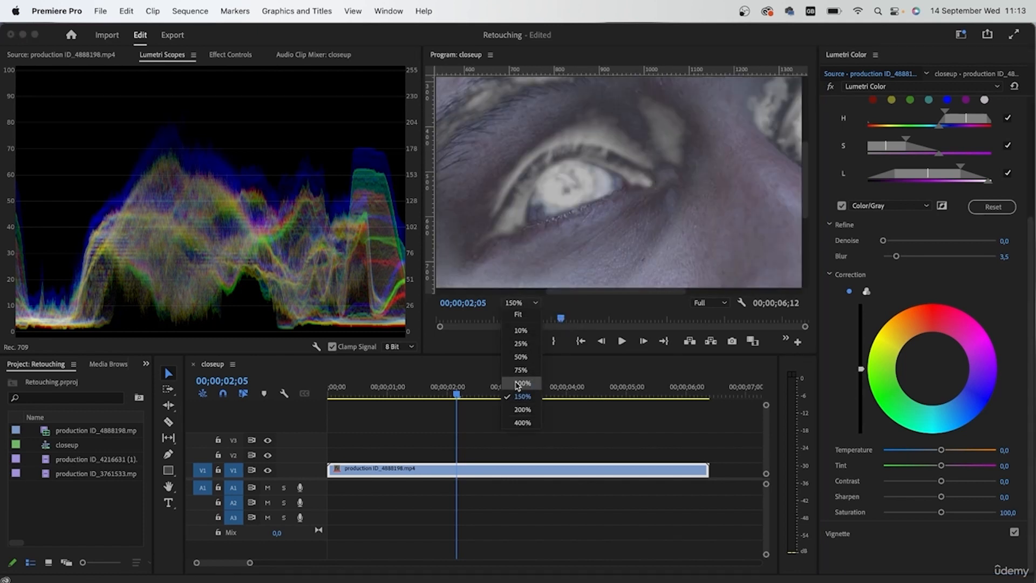
left_click_drag(803, 200, 802, 247)
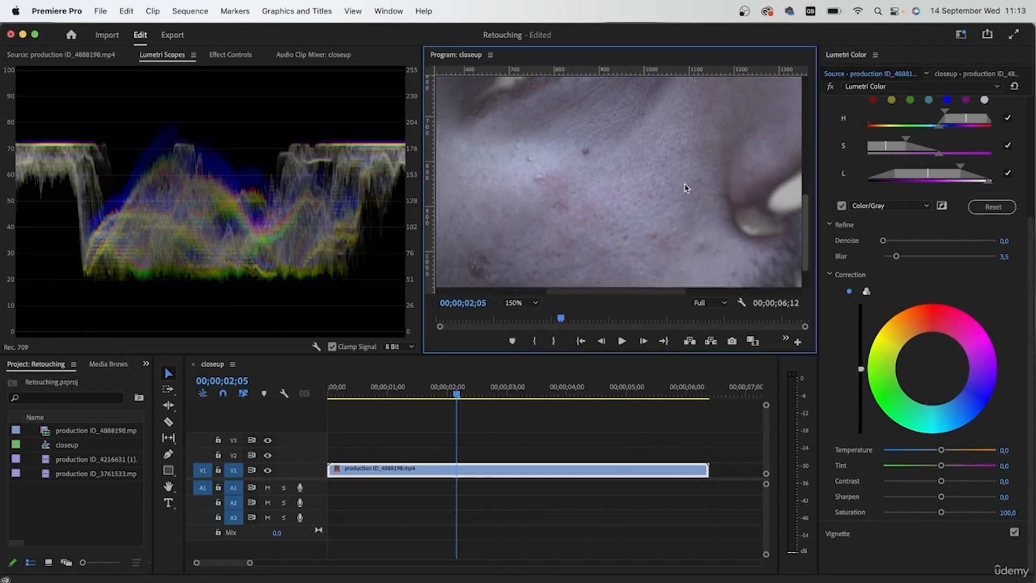
left_click(903, 548)
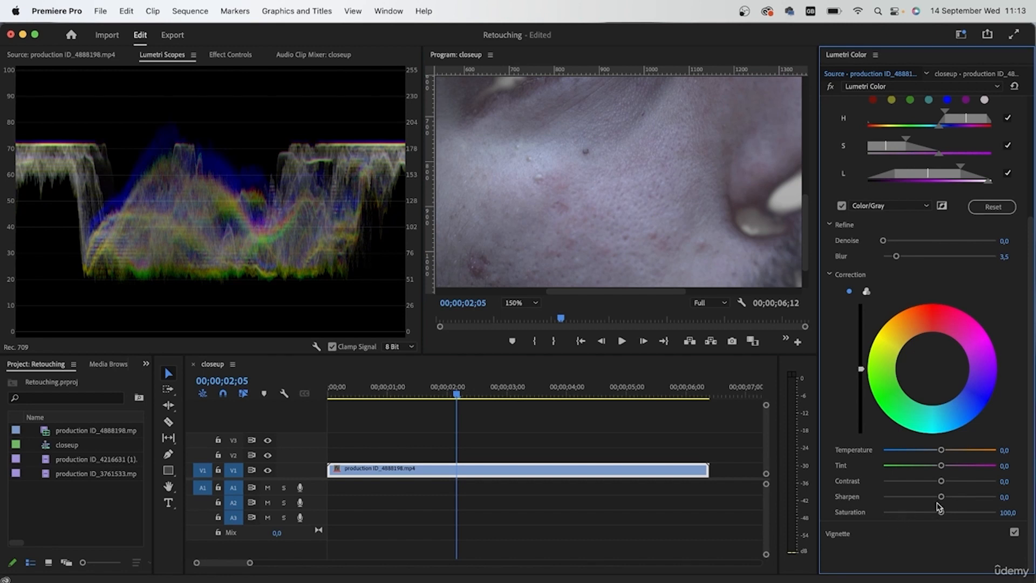
left_click_drag(943, 498, 998, 497)
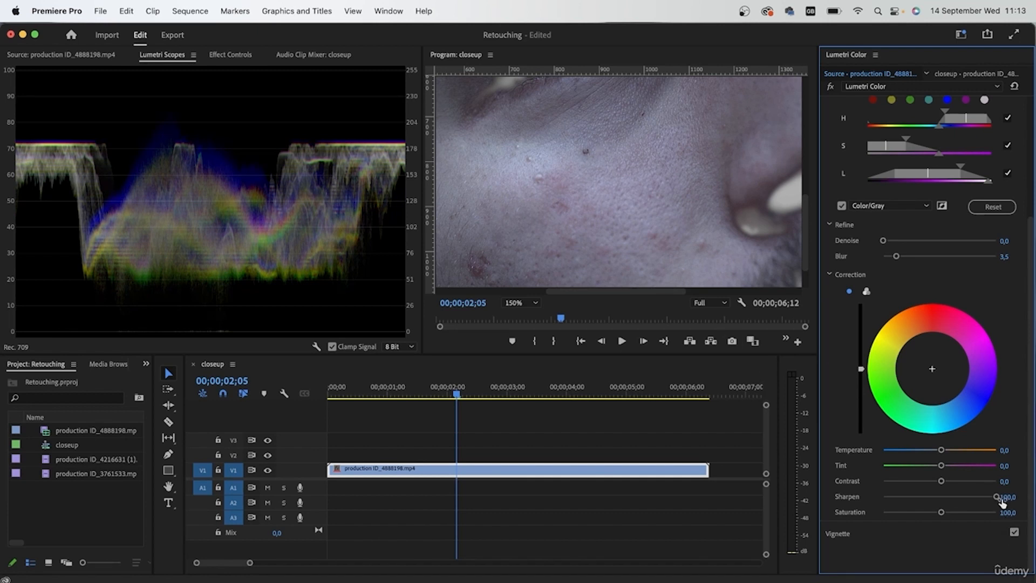
left_click_drag(996, 496, 882, 497)
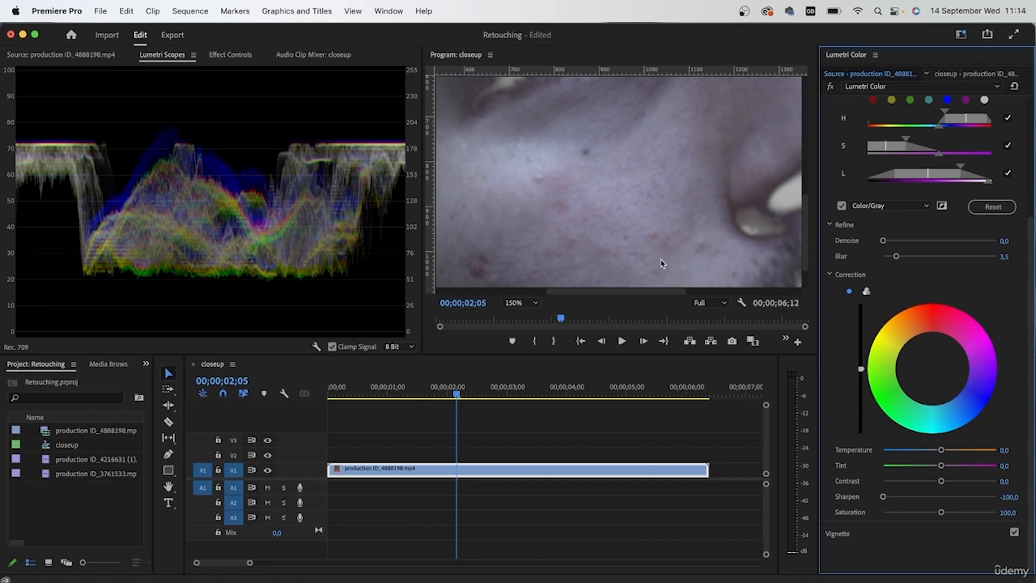
left_click_drag(883, 497, 921, 498)
left_click_drag(1000, 498, 1000, 509)
Toggle the HSL Secondary correction off and on to compare the cheek's skin texture with and without it at different magnifications.
scroll(923, 382, "up", 3)
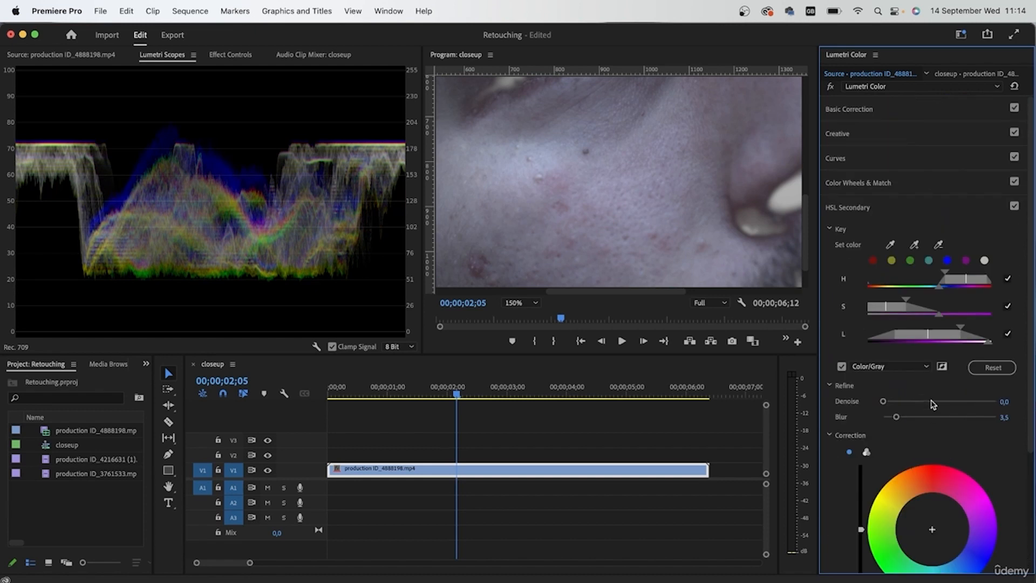
left_click(1014, 207)
left_click(1014, 207)
left_click(1014, 207)
left_click(1014, 207)
left_click(1014, 207)
left_click(1014, 208)
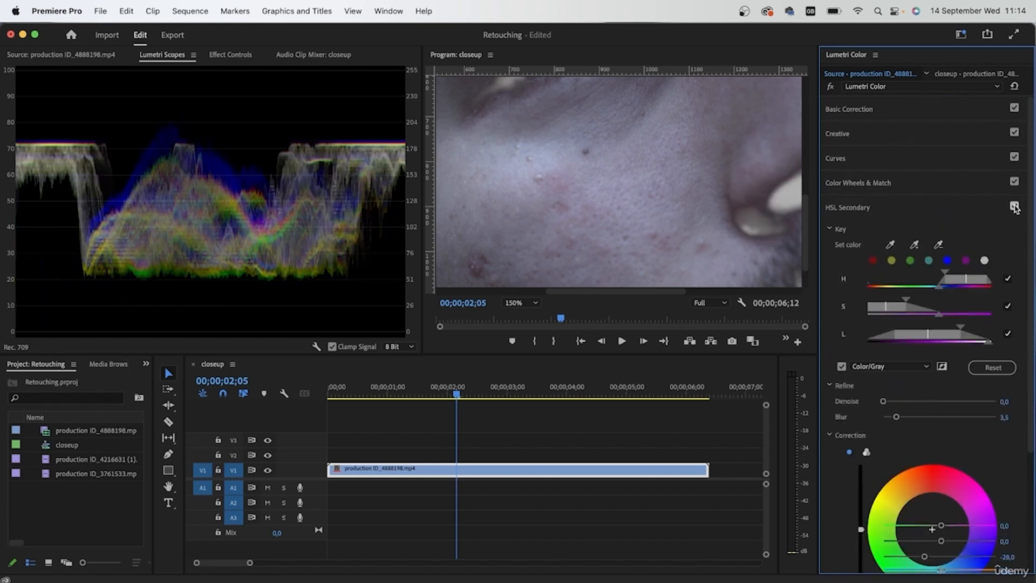
left_click(1014, 207)
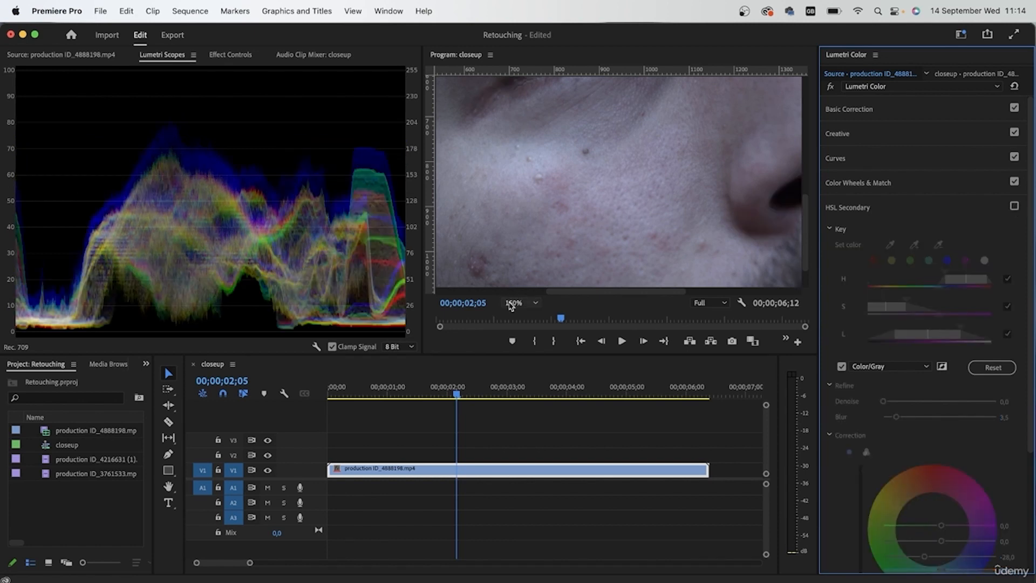
scroll(597, 237, "up", 2)
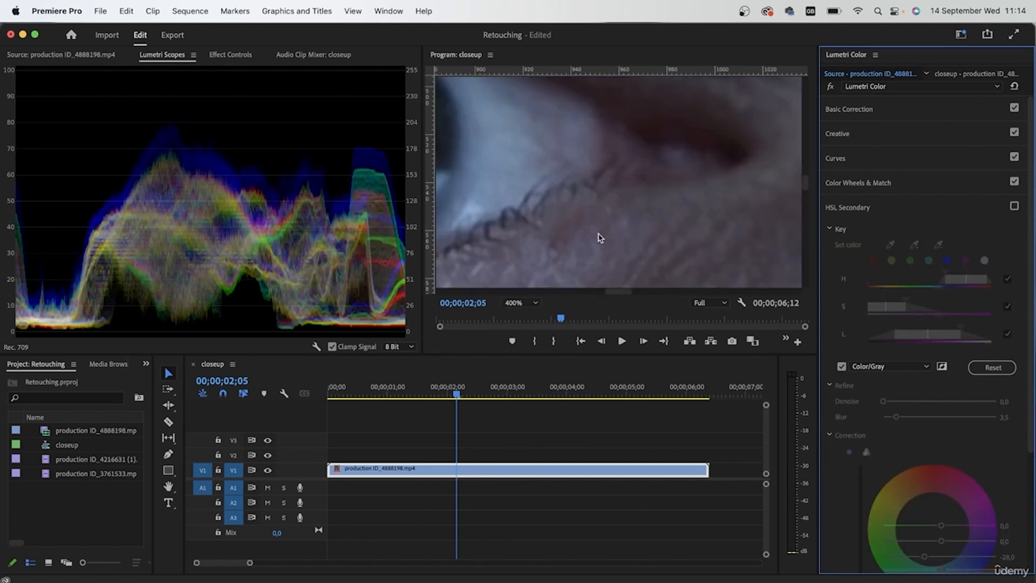
left_click_drag(805, 183, 804, 246)
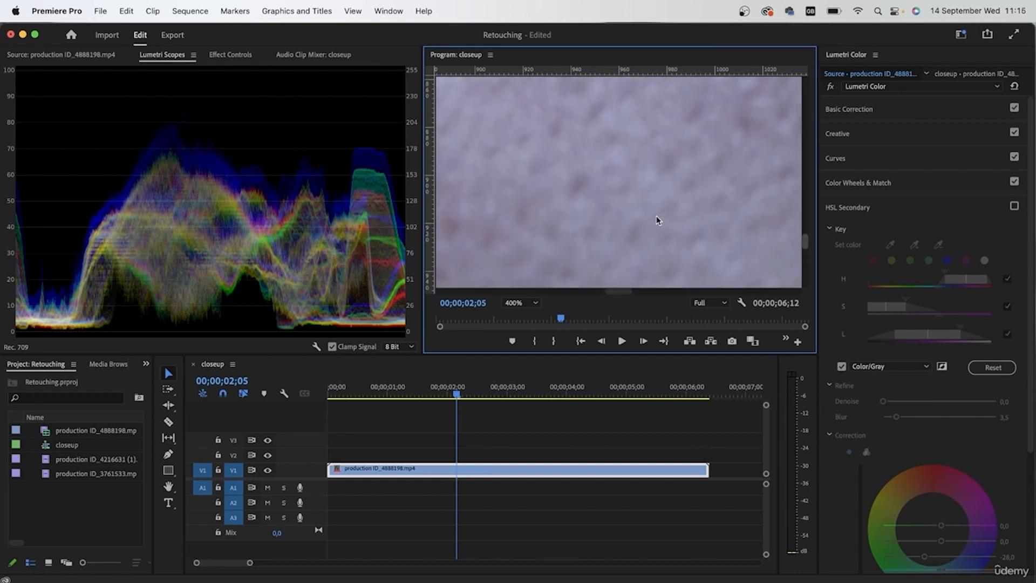
scroll(583, 224, "down", 1)
left_click(1014, 207)
left_click(1014, 207)
left_click(1014, 208)
left_click(1014, 208)
left_click(1014, 207)
left_click(1014, 208)
left_click(1014, 208)
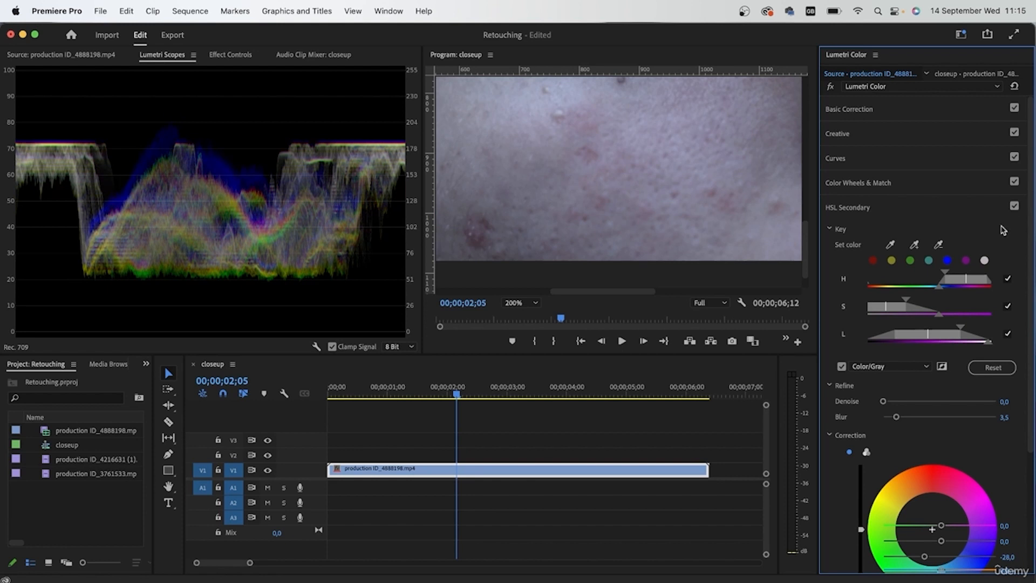
Set the skin correction's Saturation to 112.2 and its Contrast to -33.3.
scroll(964, 449, "down", 3)
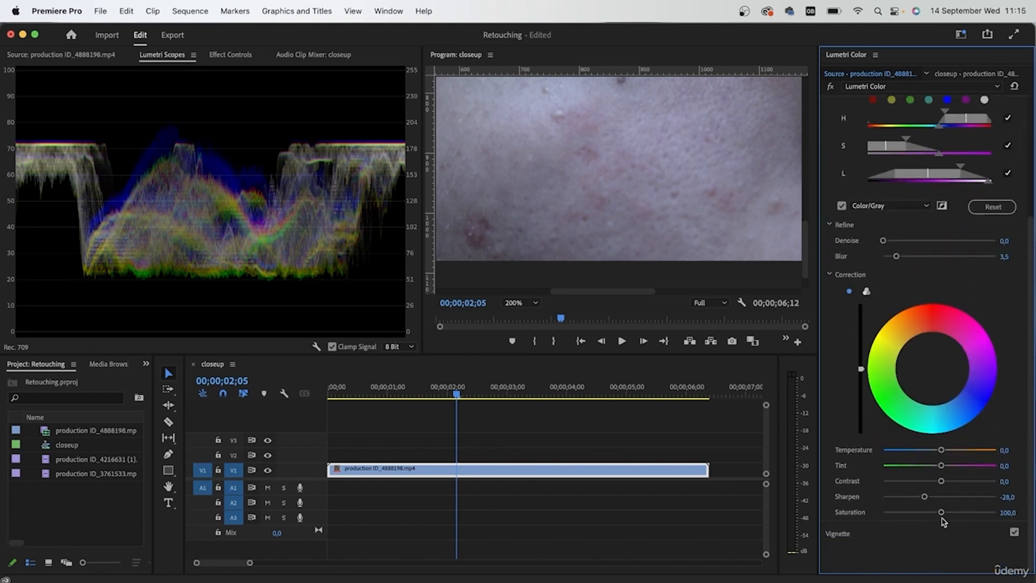
left_click_drag(941, 514, 962, 517)
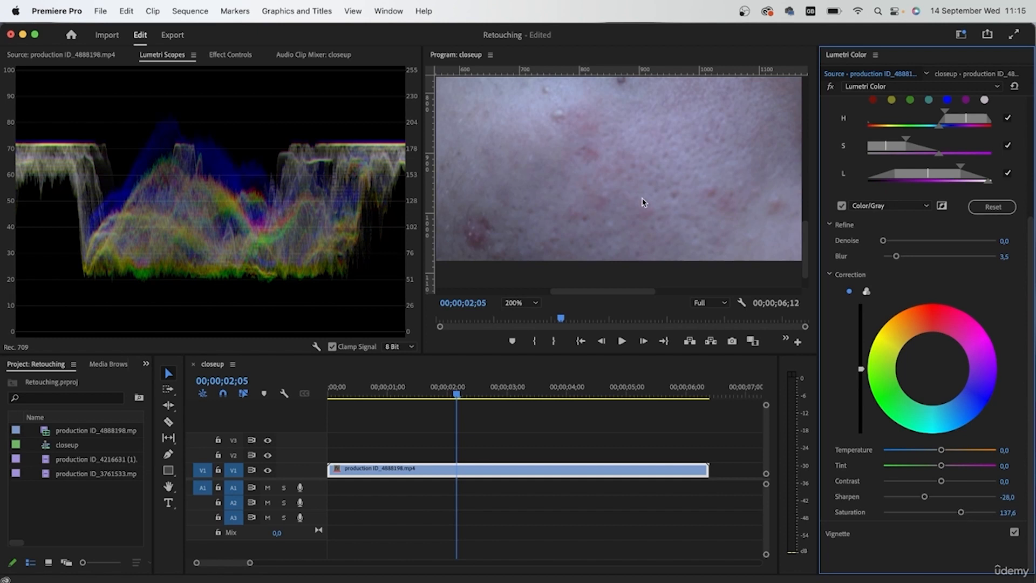
left_click_drag(959, 515, 946, 516)
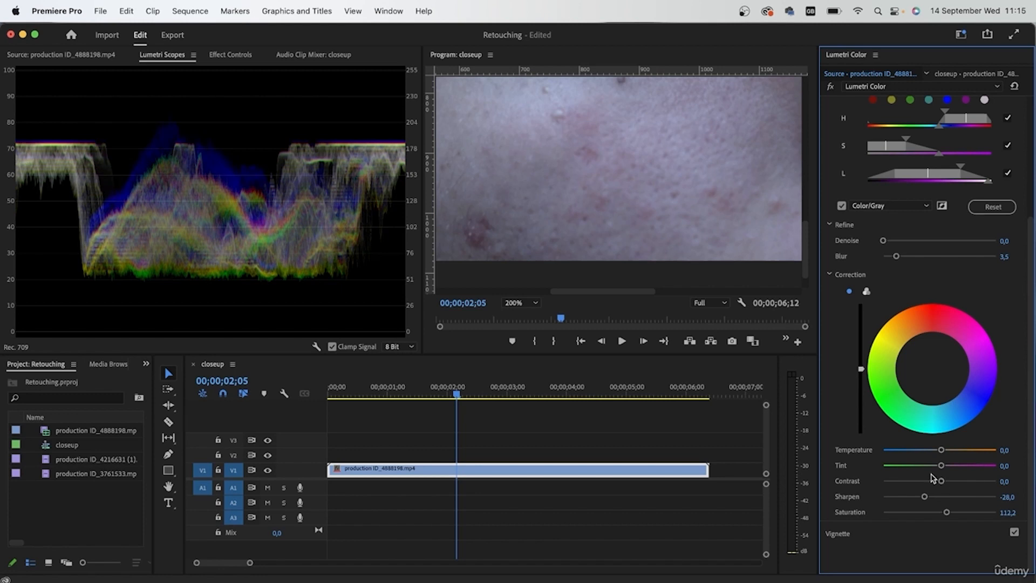
left_click_drag(805, 251, 804, 213)
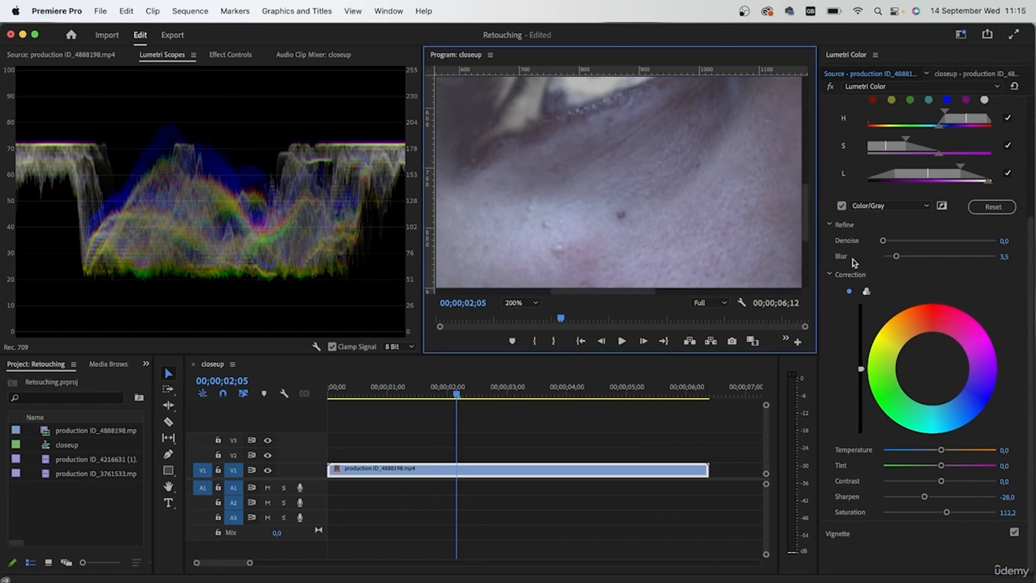
left_click_drag(941, 483, 866, 416)
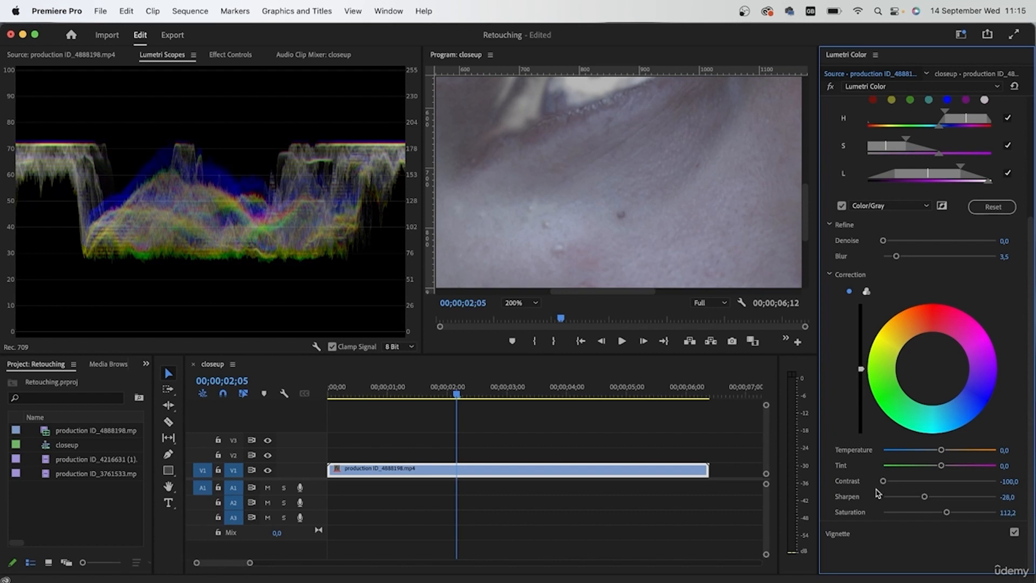
left_click_drag(883, 482, 920, 482)
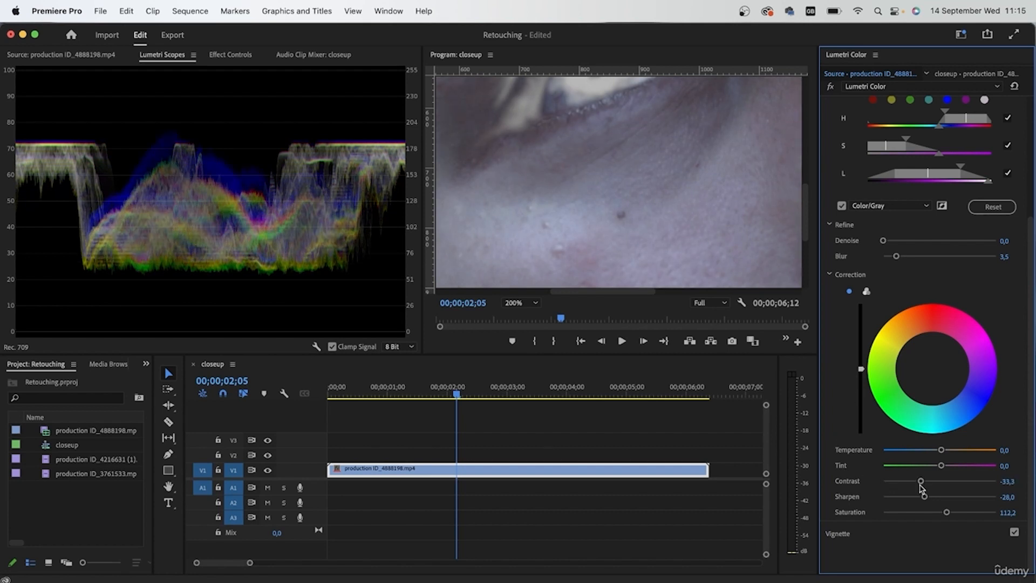
Set the skin correction's Sharpen to -36.5 and turn off the Color/Gray mask view.
left_click(538, 303)
left_click(536, 320)
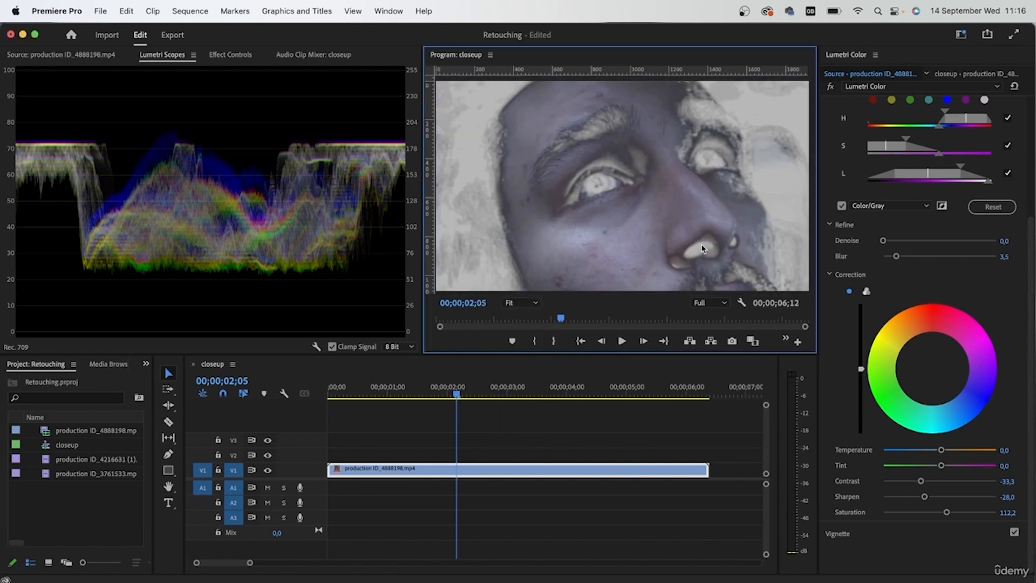
left_click_drag(924, 496, 878, 507)
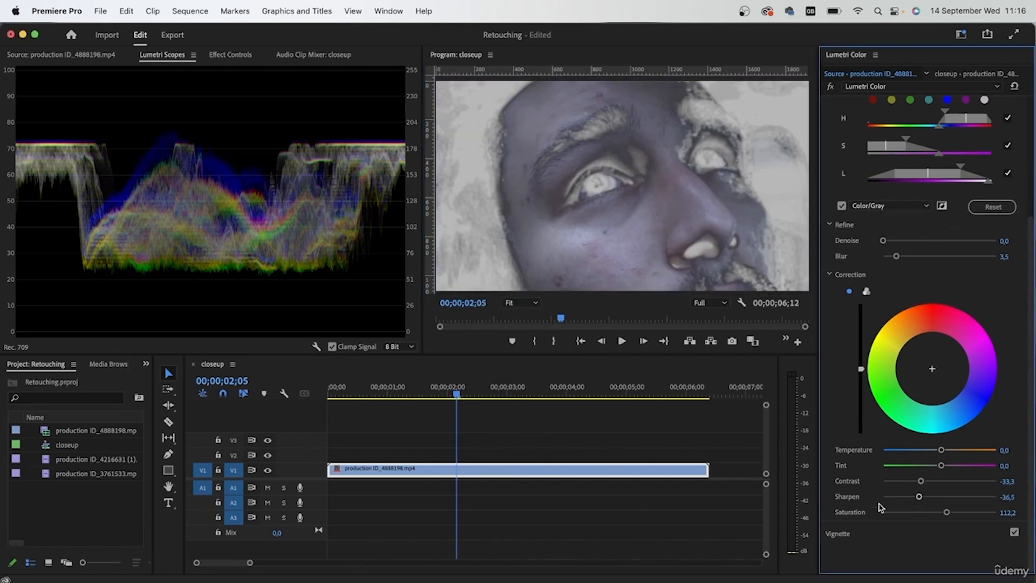
left_click(841, 207)
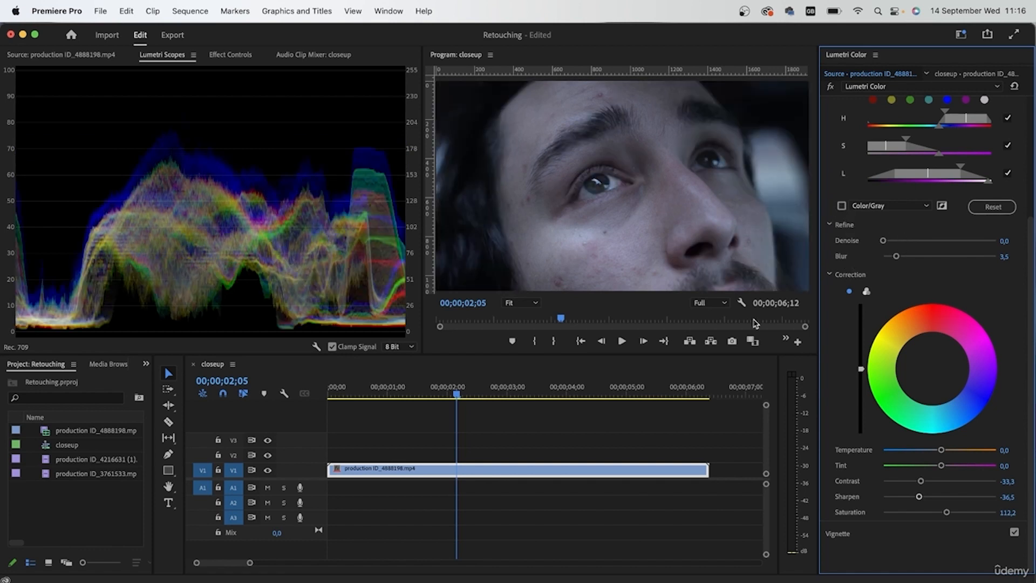
Collapse the HSL Secondary section and show the original source clip beside the retouched frame for comparison.
scroll(981, 324, "up", 3)
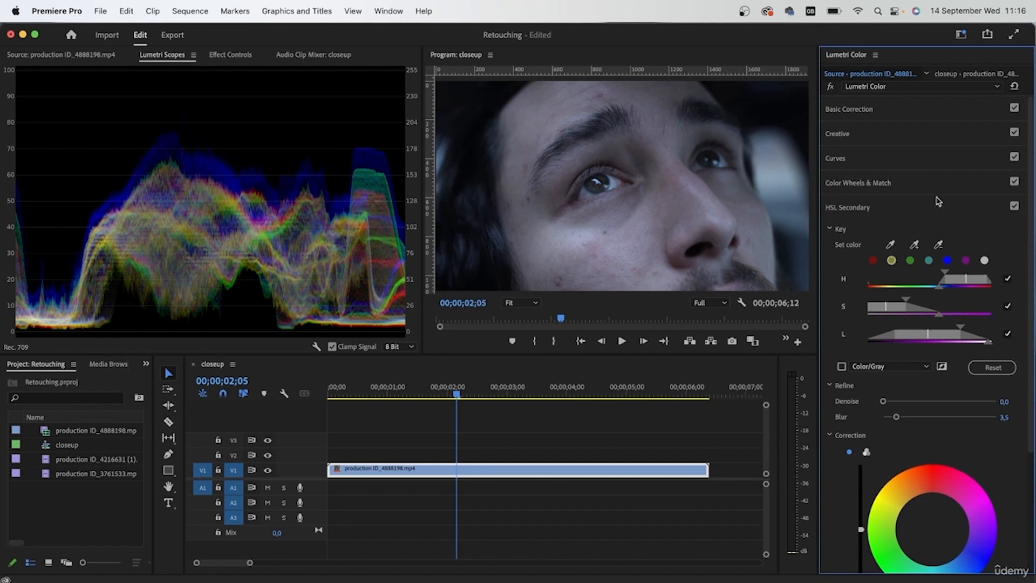
left_click(839, 230)
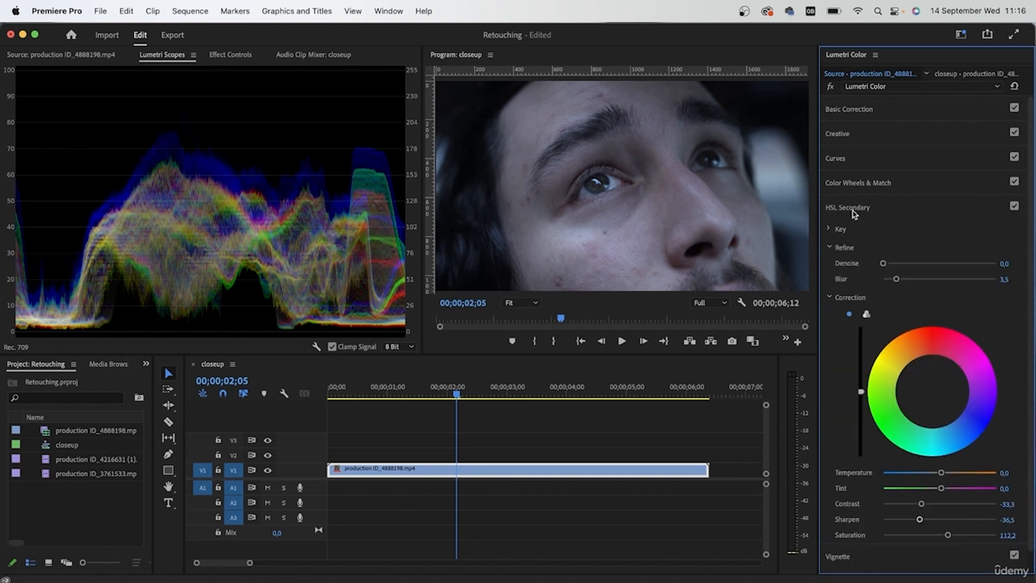
left_click(891, 214)
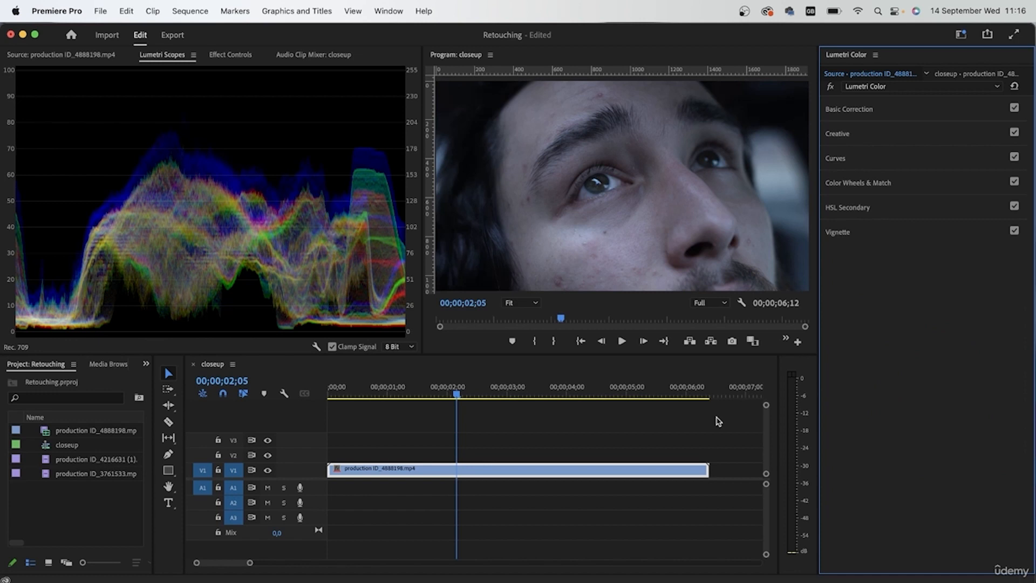
left_click(360, 480)
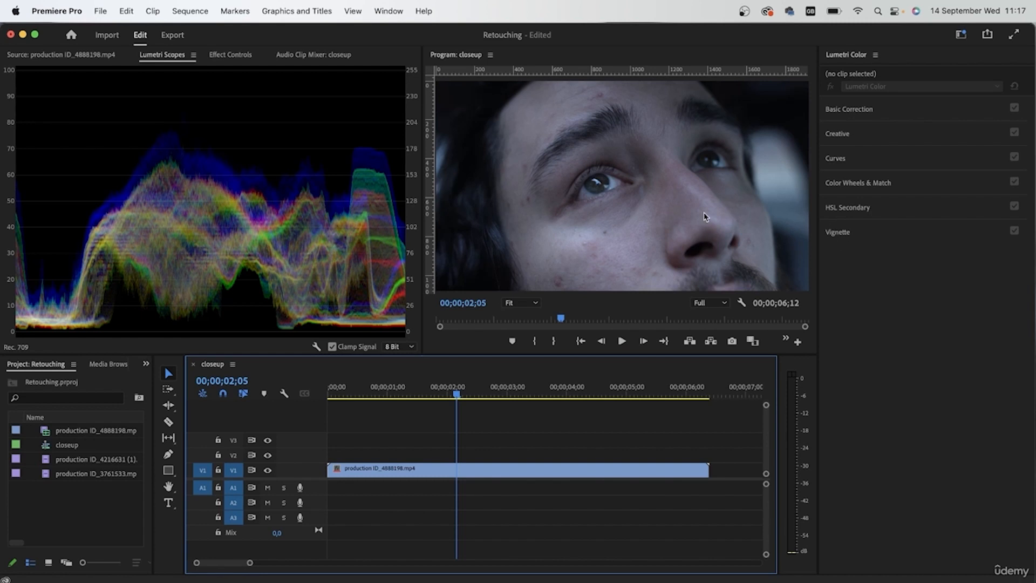
left_click(91, 56)
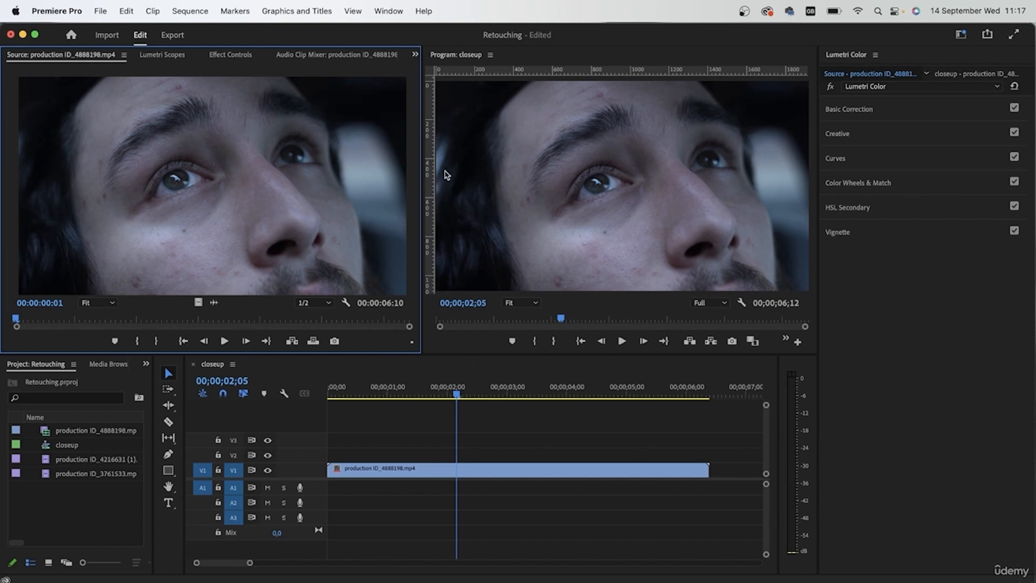
Duplicate the closeup clip onto track V2 and apply the Gaussian Blur effect to the copy.
left_click(365, 473)
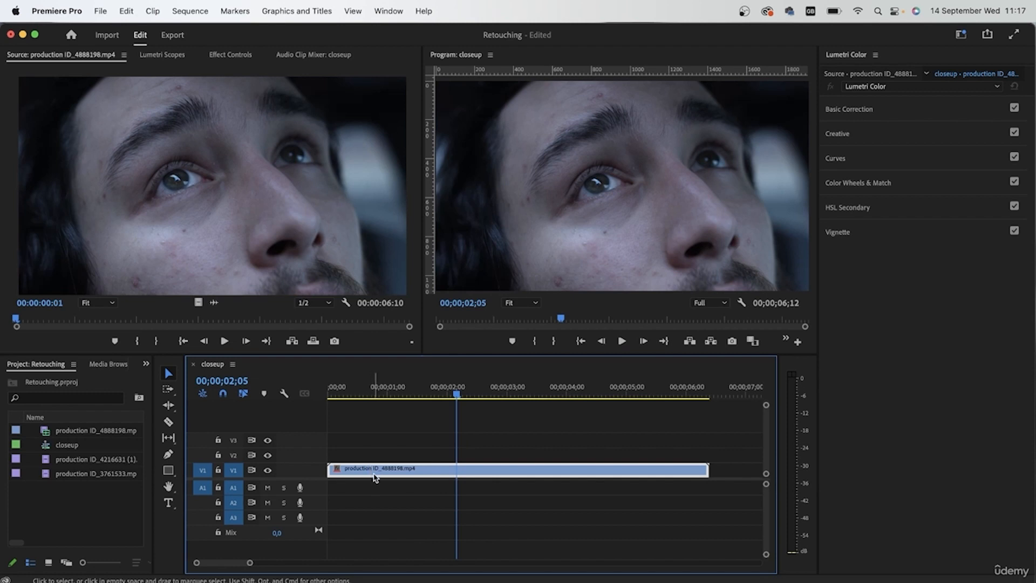
left_click_drag(371, 467, 374, 456)
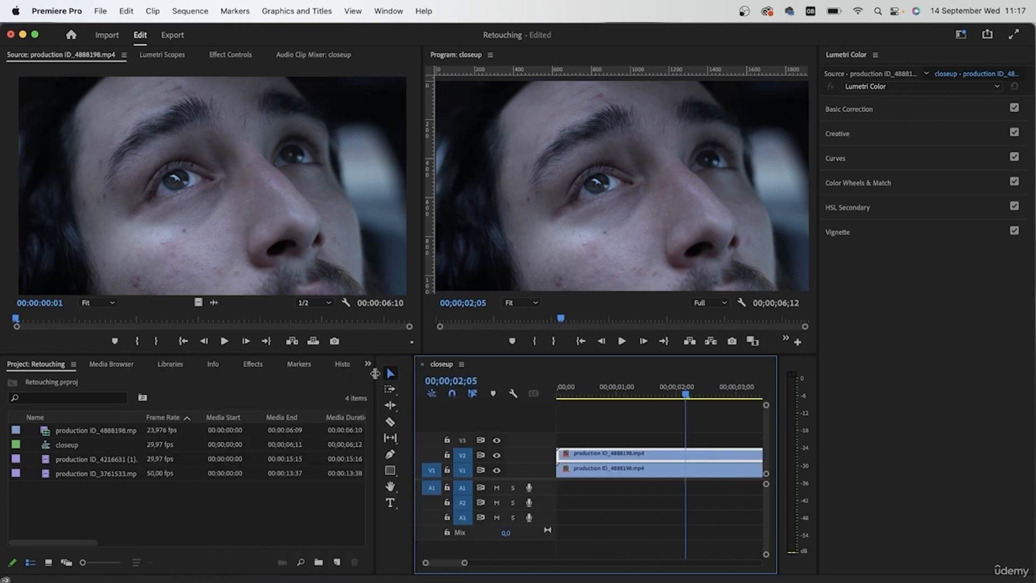
left_click(258, 369)
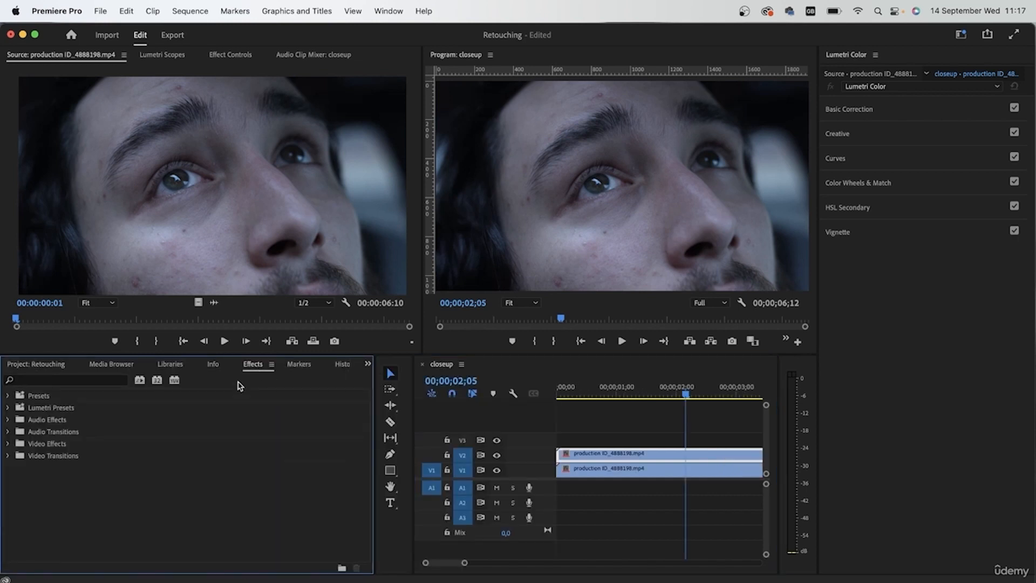
left_click_drag(412, 428, 265, 424)
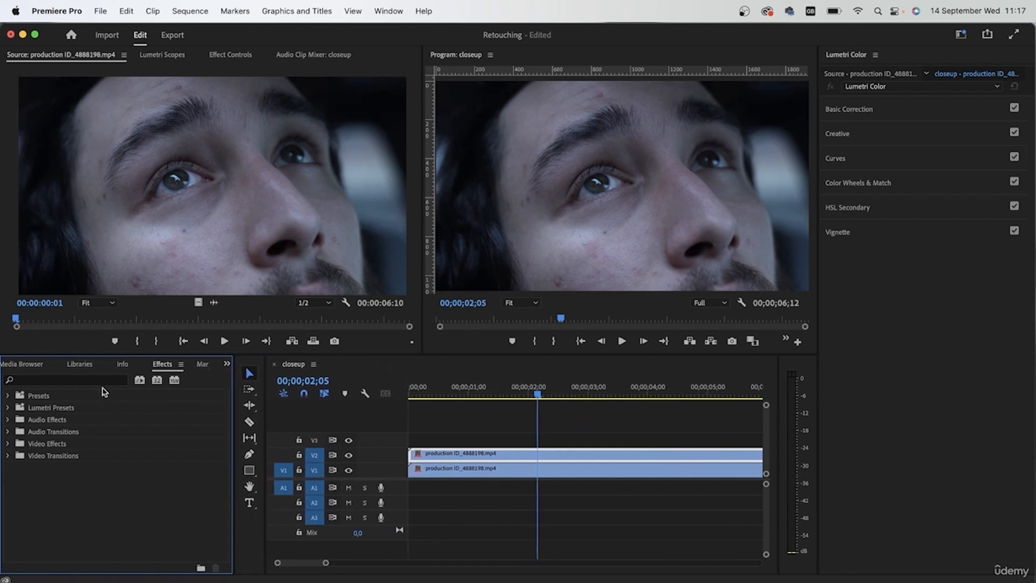
left_click(102, 381)
type("gauss")
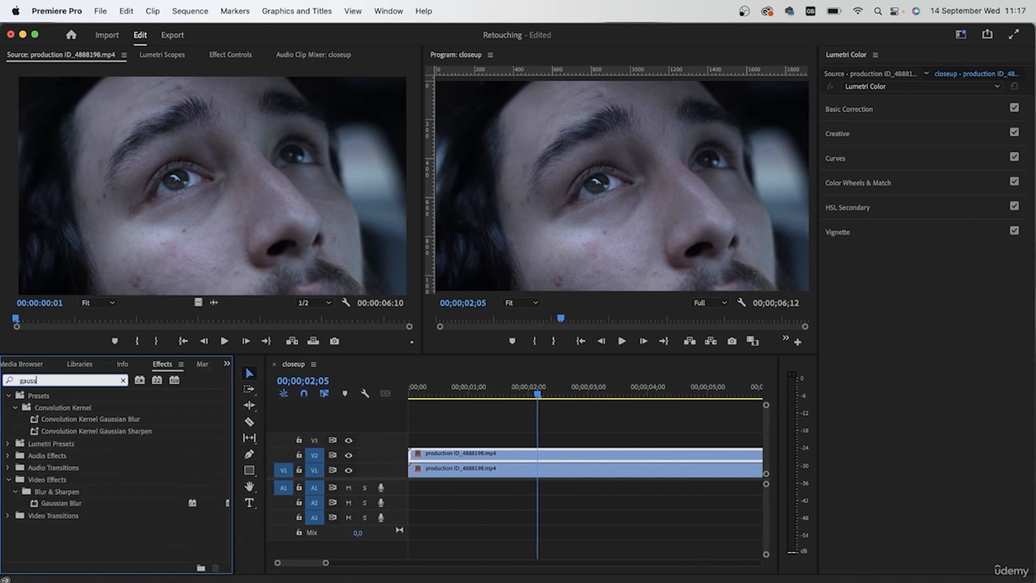
left_click(58, 504)
left_click_drag(59, 507, 442, 465)
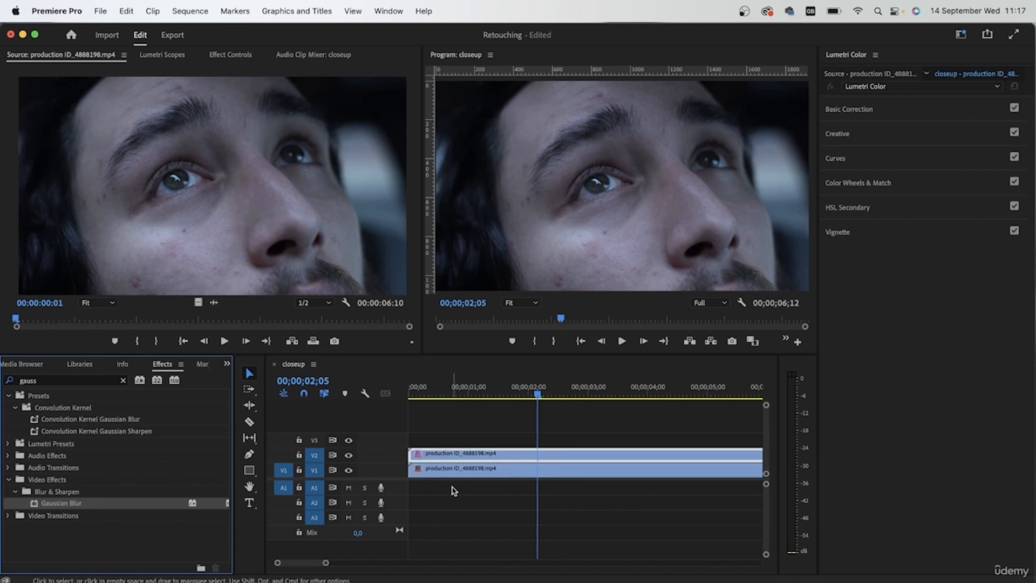
Turn the V2 copy black and white by setting its Lumetri Basic Correction Saturation to 0.
left_click(230, 55)
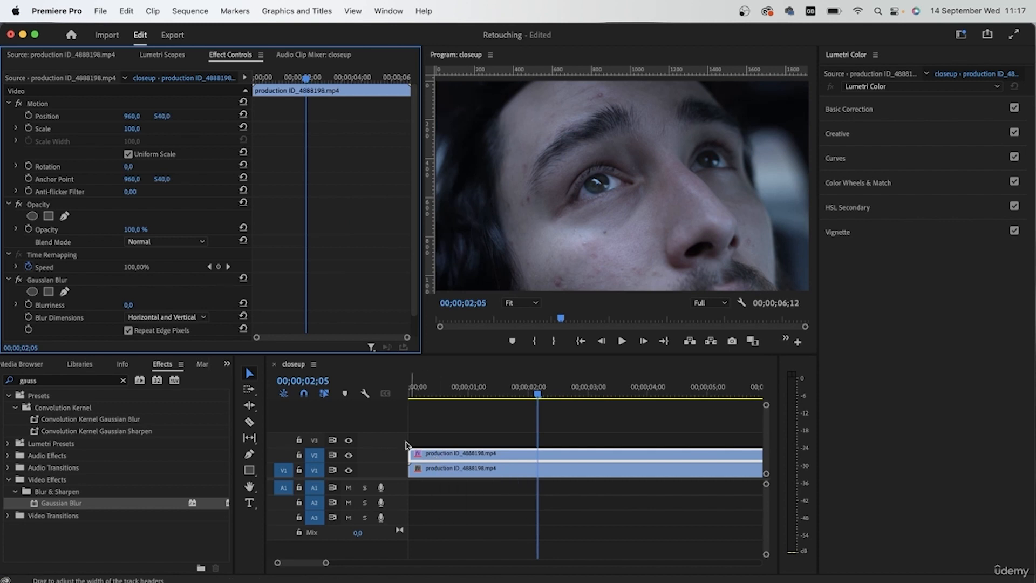
scroll(213, 271, "down", 2)
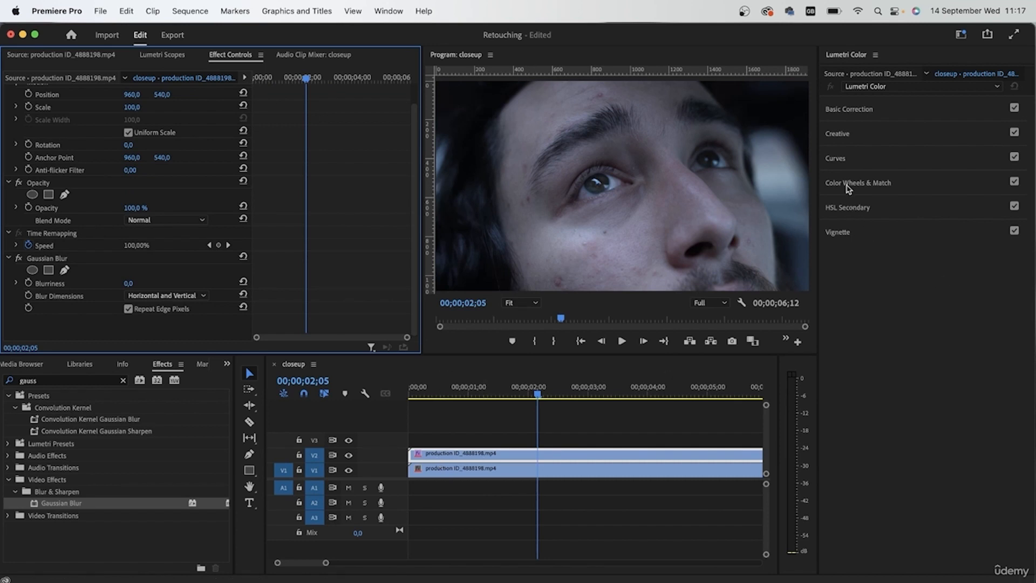
left_click(849, 109)
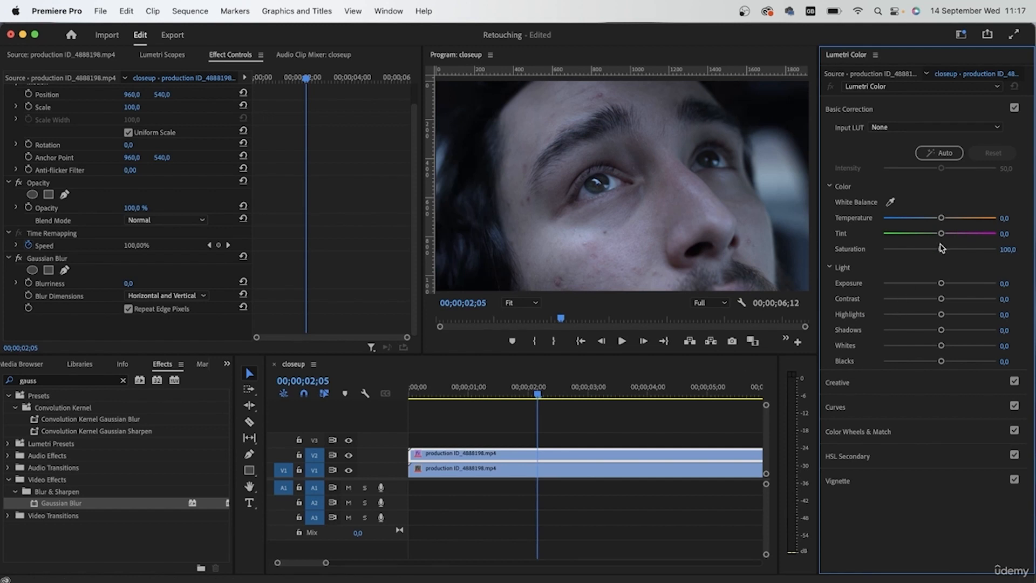
left_click_drag(940, 249, 783, 251)
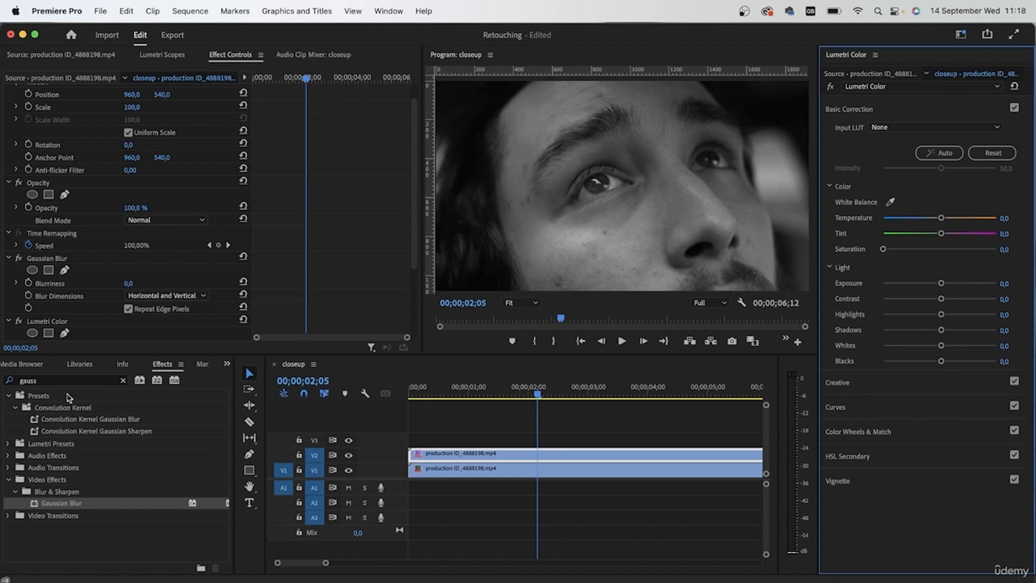
Set the V2 copy's Gaussian Blur Blurriness to 20 and switch the effect off and on to compare.
left_click(65, 259)
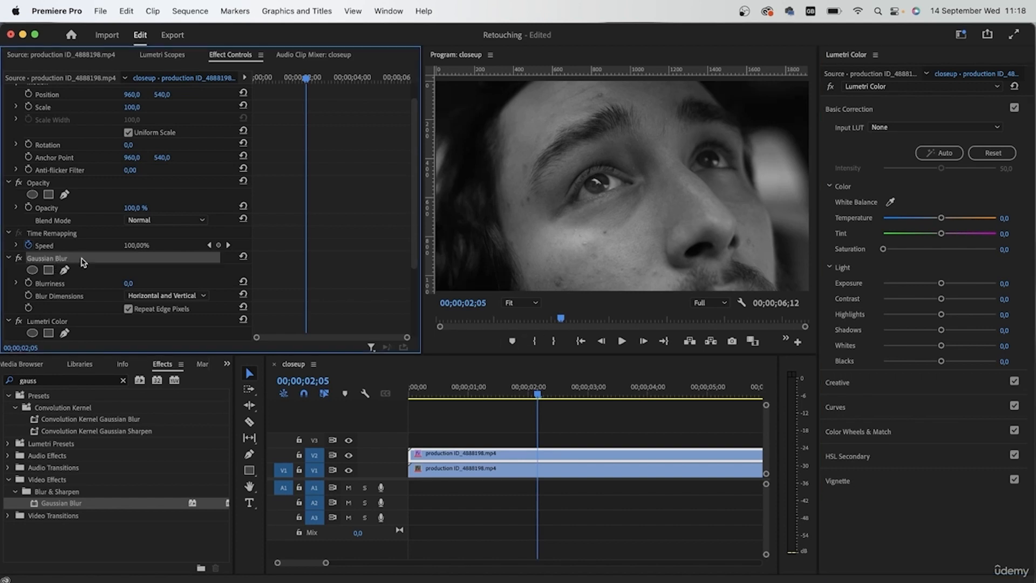
left_click(128, 284)
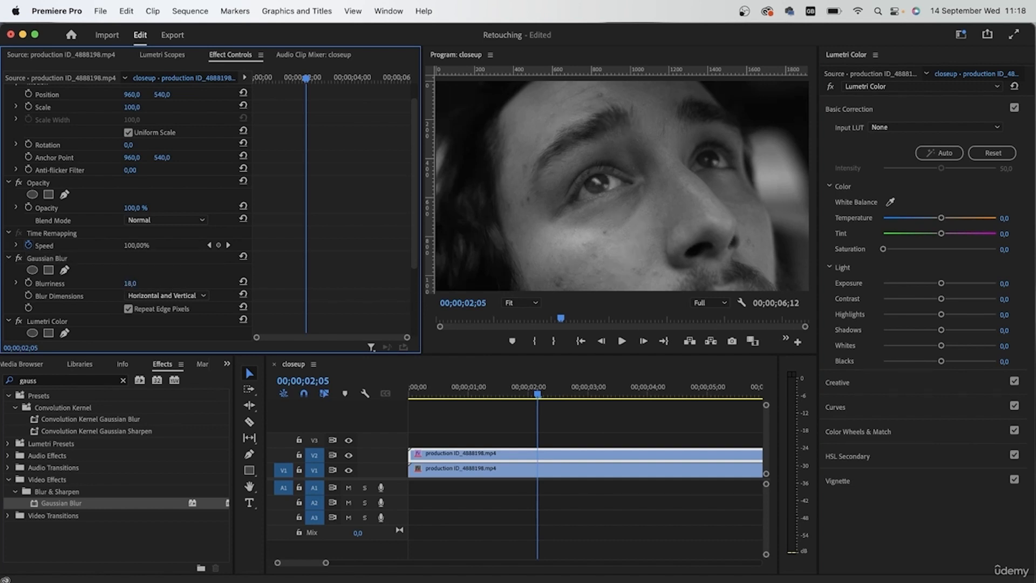
left_click(130, 283)
type("20")
key("Return")
left_click(20, 258)
left_click(19, 259)
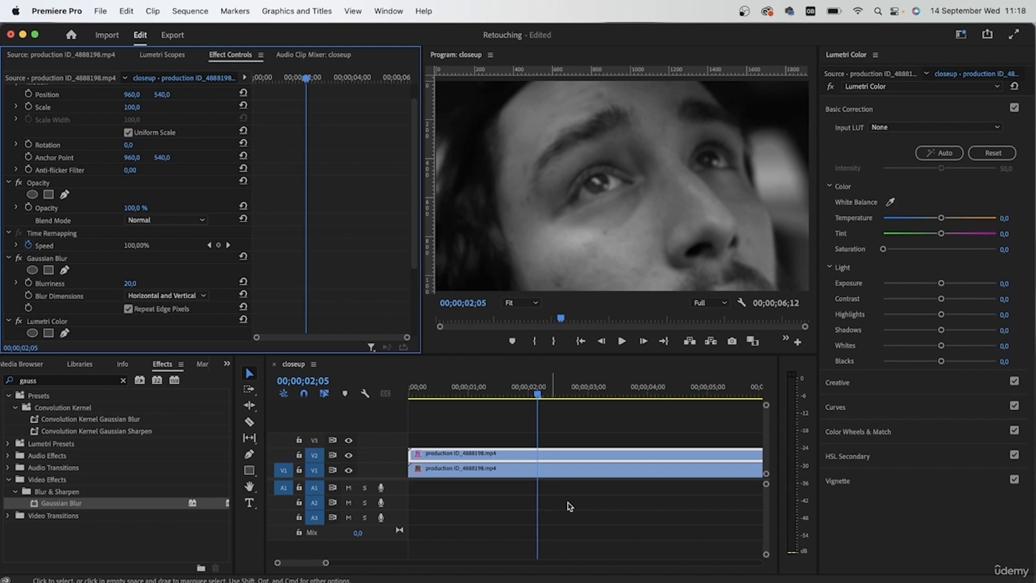
left_click(45, 259)
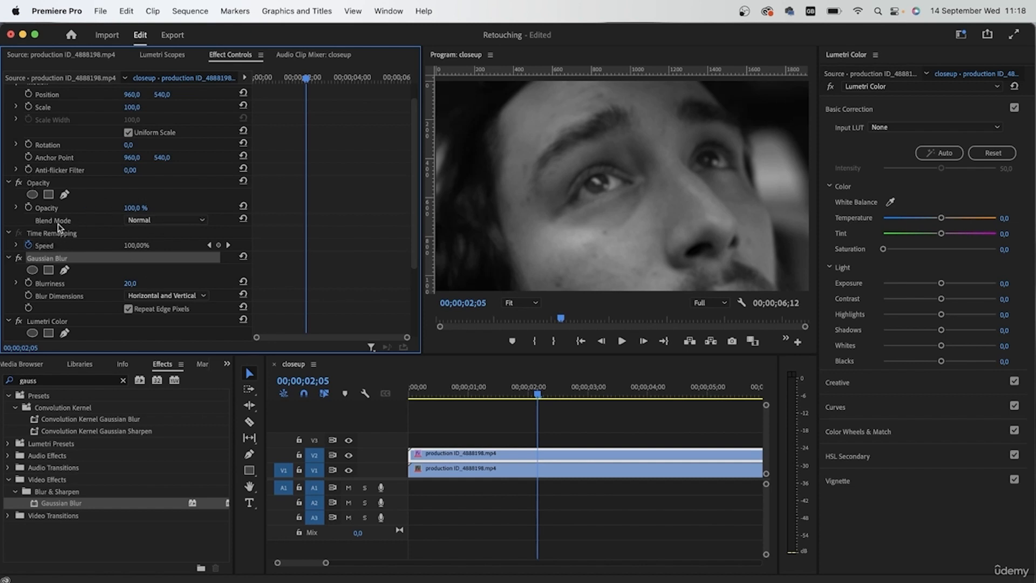
Set the V2 copy's opacity blend mode to Soft Light.
left_click(157, 220)
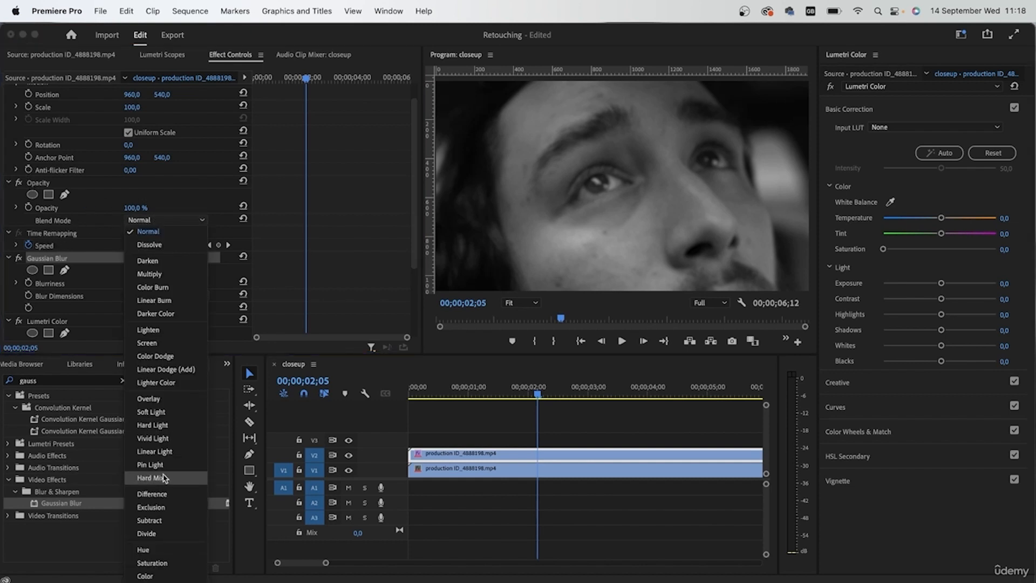
left_click(153, 412)
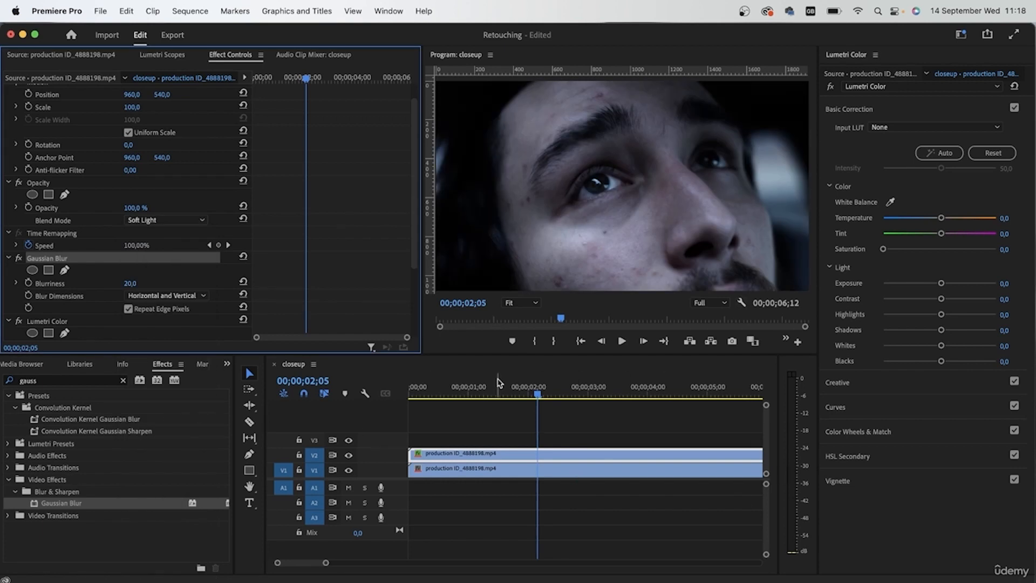
Switch track V2's visibility off and on repeatedly to compare the frame with and without the soft-light layer.
left_click(348, 456)
left_click(349, 455)
left_click(349, 455)
left_click(349, 456)
left_click(348, 455)
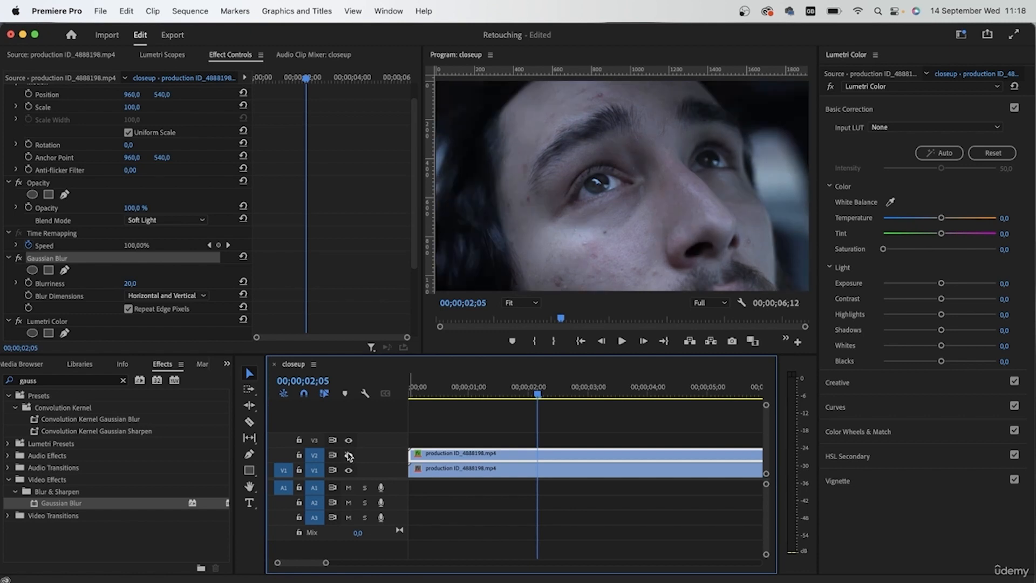
left_click(348, 456)
left_click(348, 456)
left_click(348, 456)
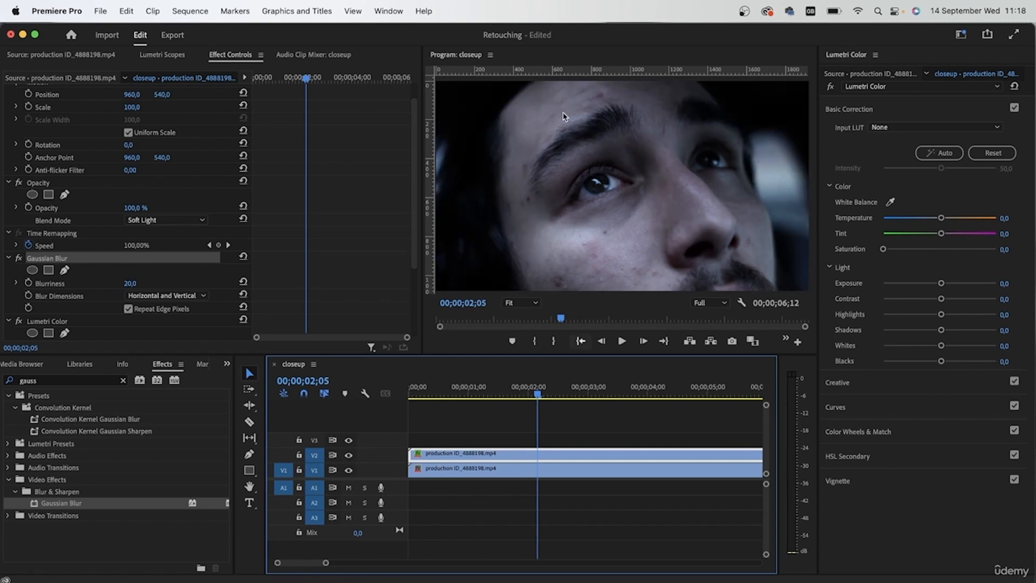
Shape the V2 copy's white RGB curve, lifting the shadows and slightly lowering the highlights, and collapse its Gaussian Blur settings.
left_click(855, 413)
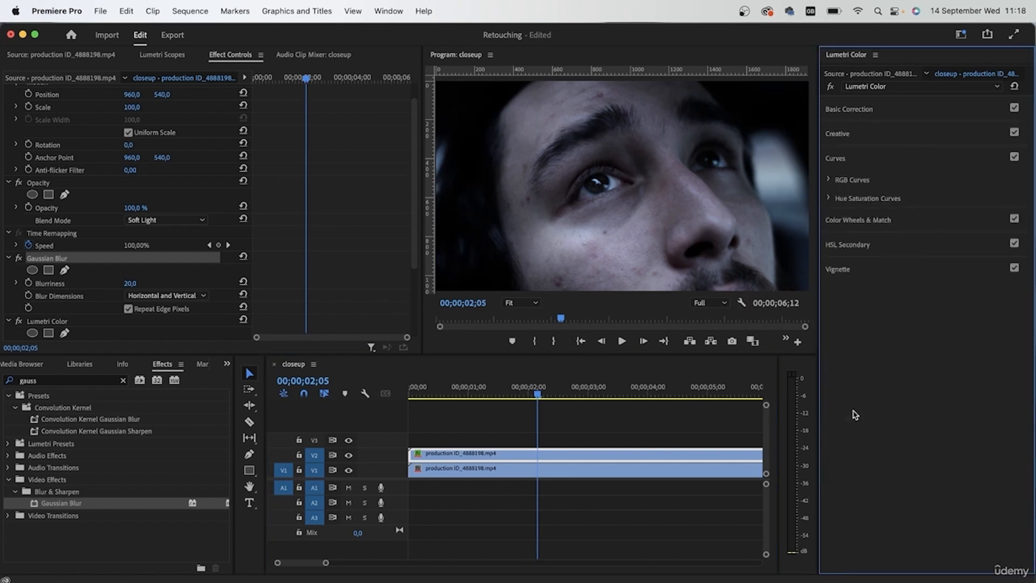
left_click(831, 180)
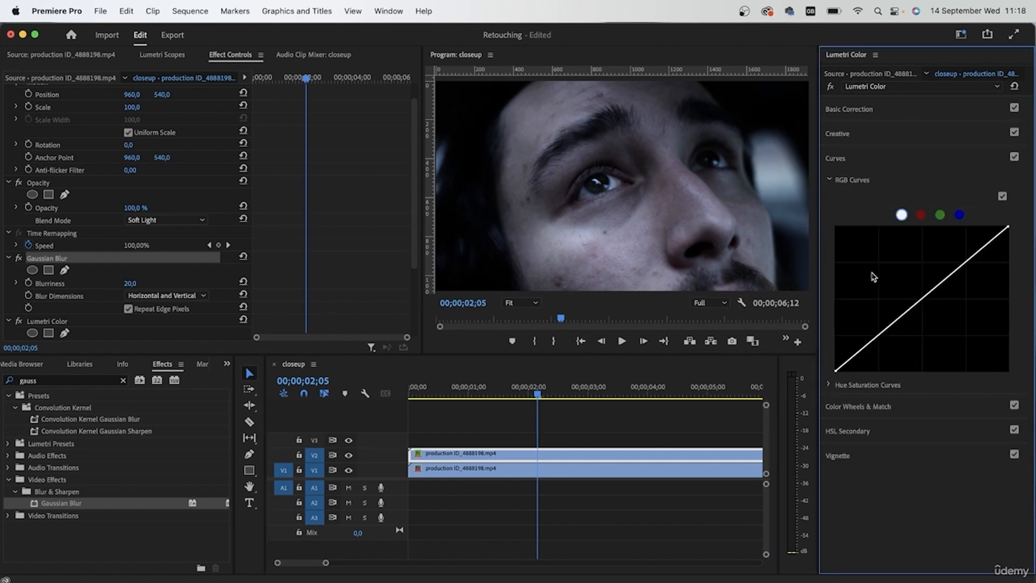
left_click_drag(871, 344, 875, 322)
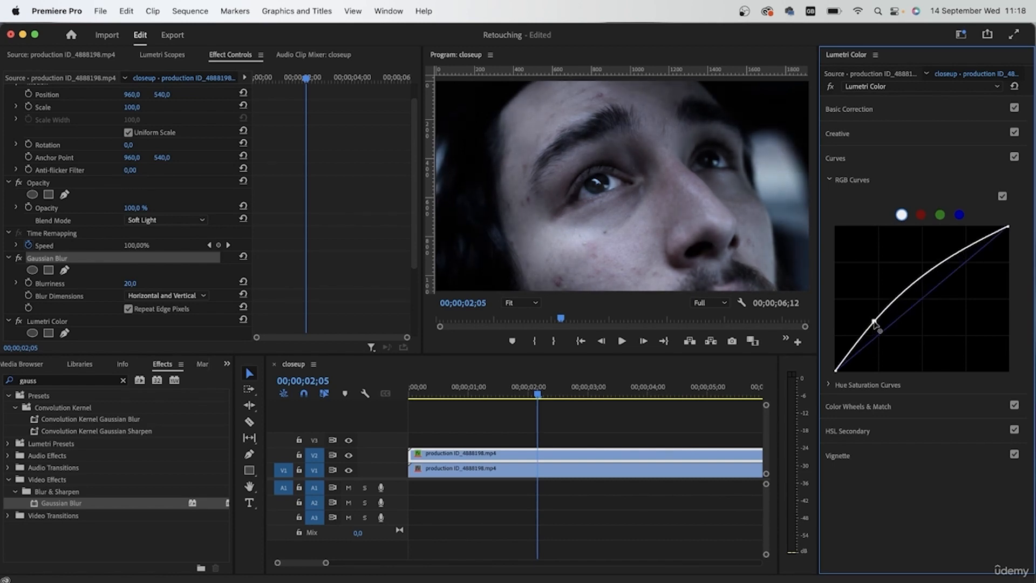
mouse_move(949, 262)
left_mouse_down()
mouse_move(951, 277)
mouse_move(961, 271)
left_mouse_up()
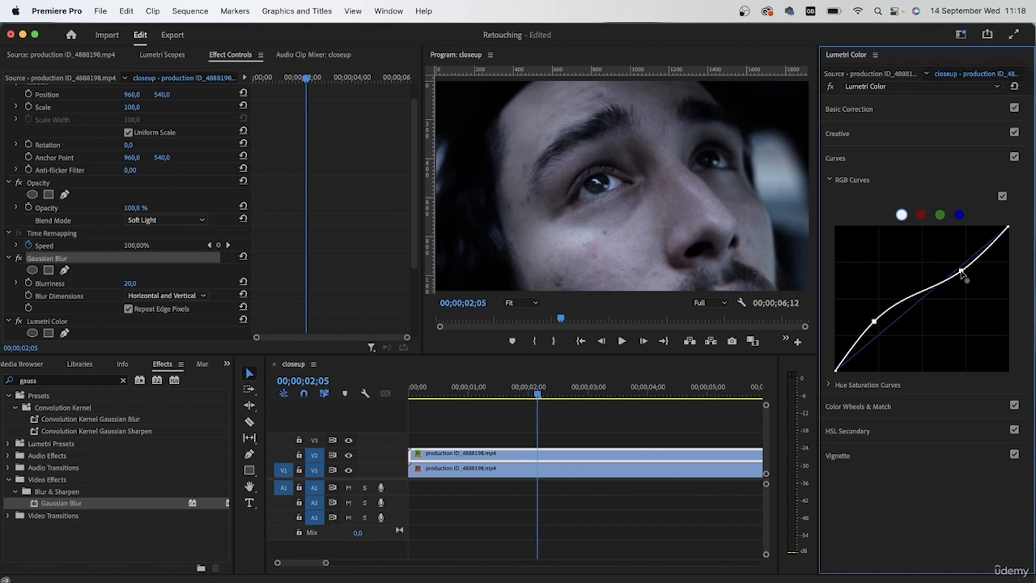
left_click(9, 259)
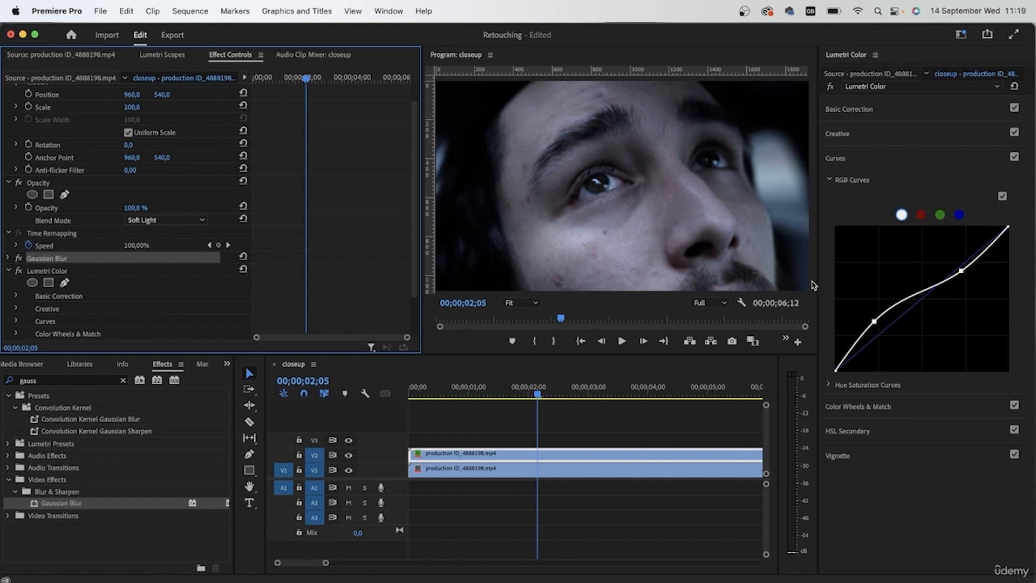
Toggle the Curves section and its RGB Curves to compare the frame with and without the curve adjustment.
left_click(1014, 157)
left_click(1015, 157)
left_click(1001, 196)
left_click(1002, 196)
left_click(1001, 196)
left_click(1002, 196)
left_click(1002, 196)
left_click(1002, 196)
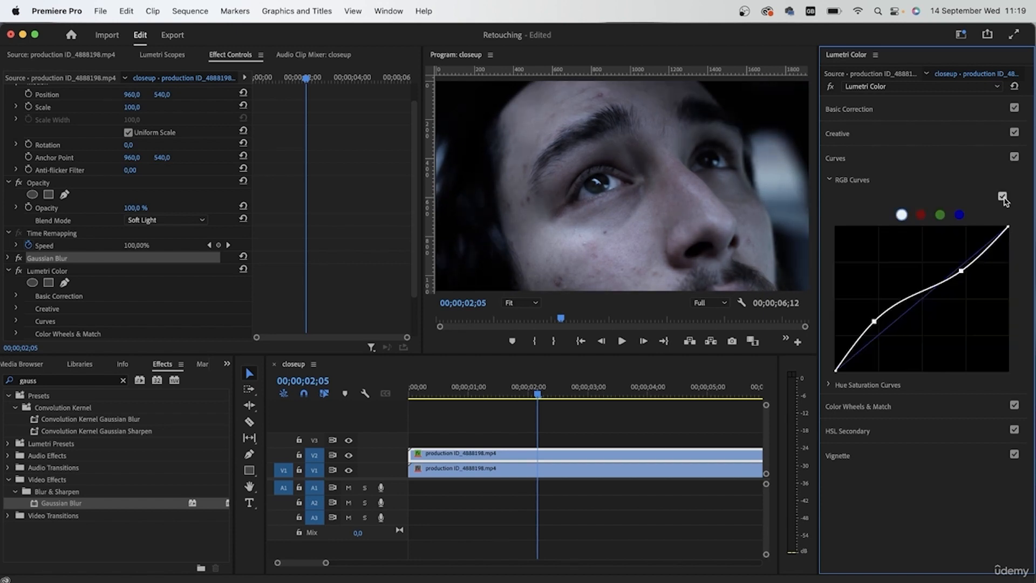
Set the V2 copy's Basic Correction Contrast to 28.0, Highlights to 19.6 and Shadows to 59.8, and deselect the clip.
left_click(871, 108)
left_click_drag(941, 330, 952, 299)
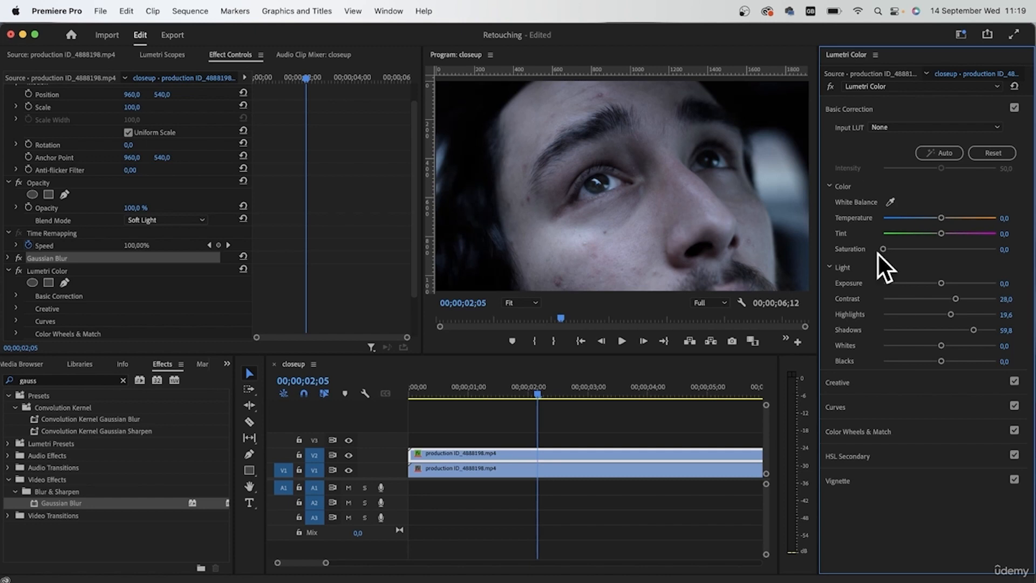
left_click(598, 478)
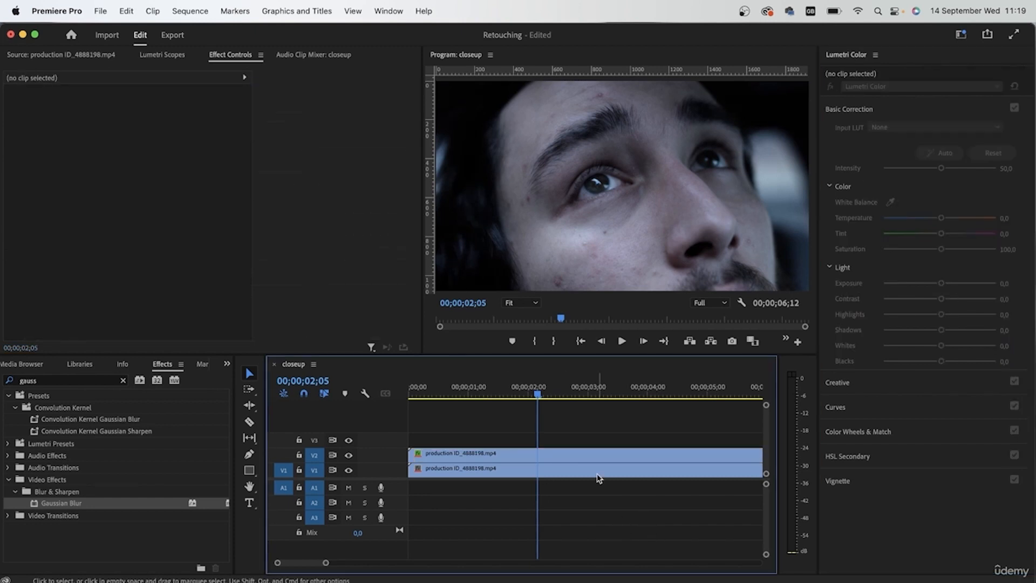
Magnify the program view to 200% and examine the skin texture on the cheek.
left_click(704, 302)
left_click(499, 302)
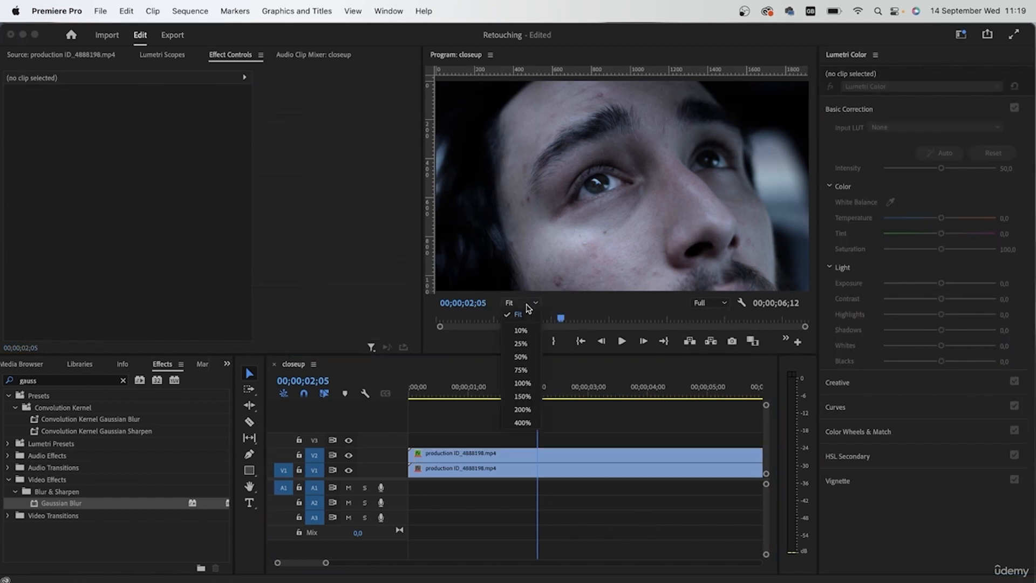
left_click(522, 383)
left_click(528, 303)
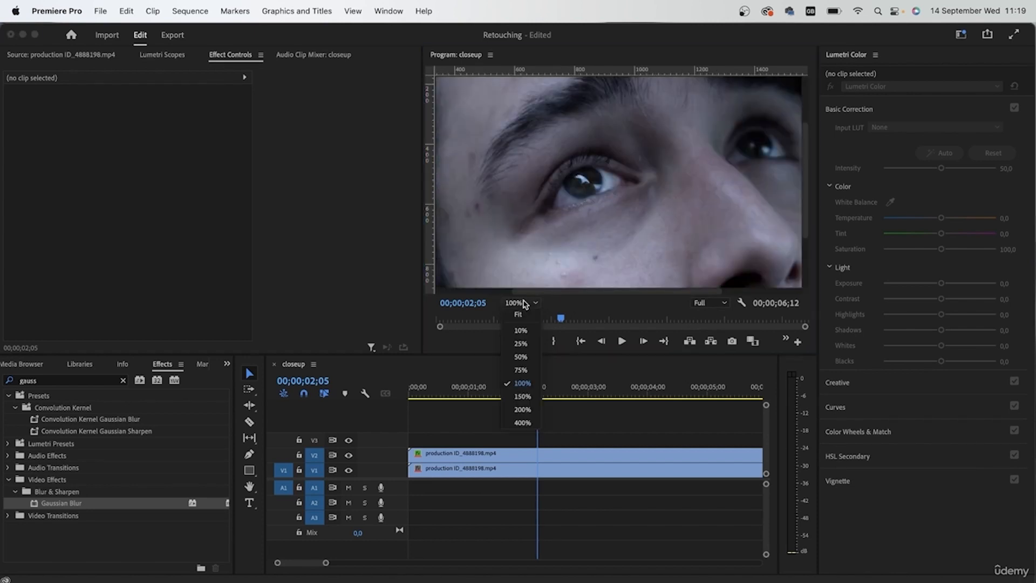
left_click(522, 409)
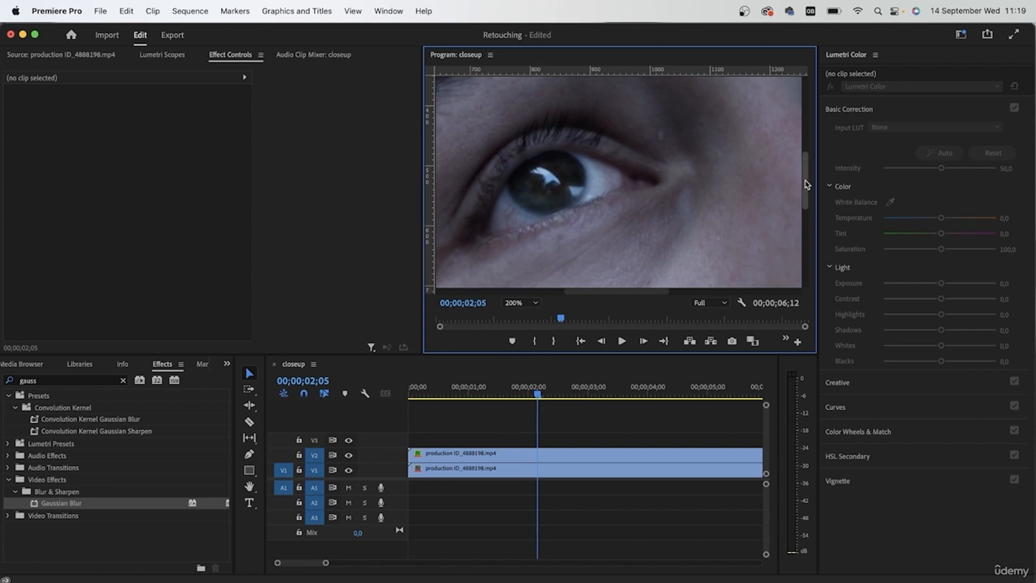
left_click_drag(805, 185, 805, 235)
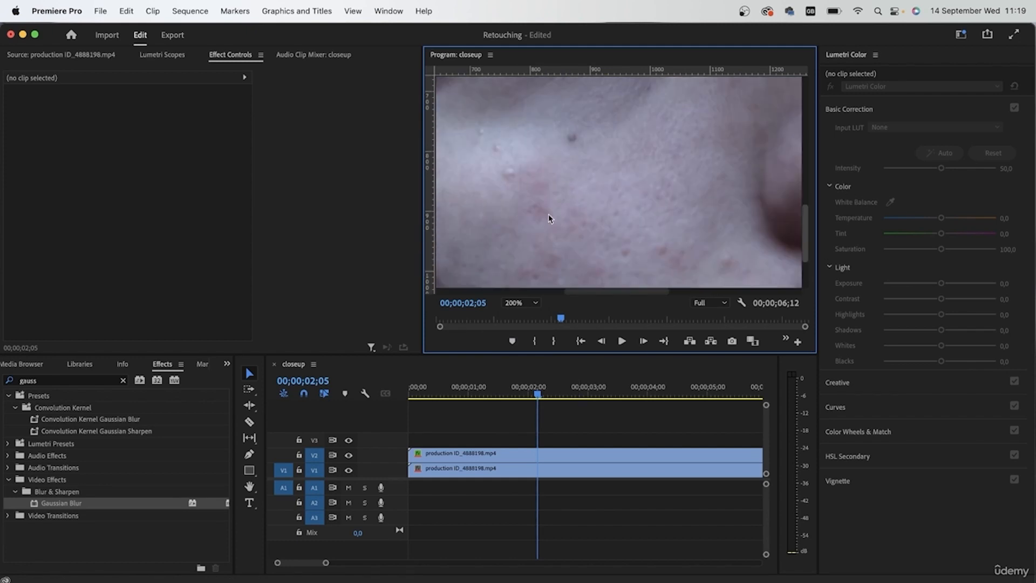
Move both closeup clips up one track and nest them as a sequence named "skin retouch".
left_click(448, 492)
mouse_move(471, 435)
left_mouse_down()
mouse_move(458, 474)
mouse_move(462, 447)
left_mouse_up()
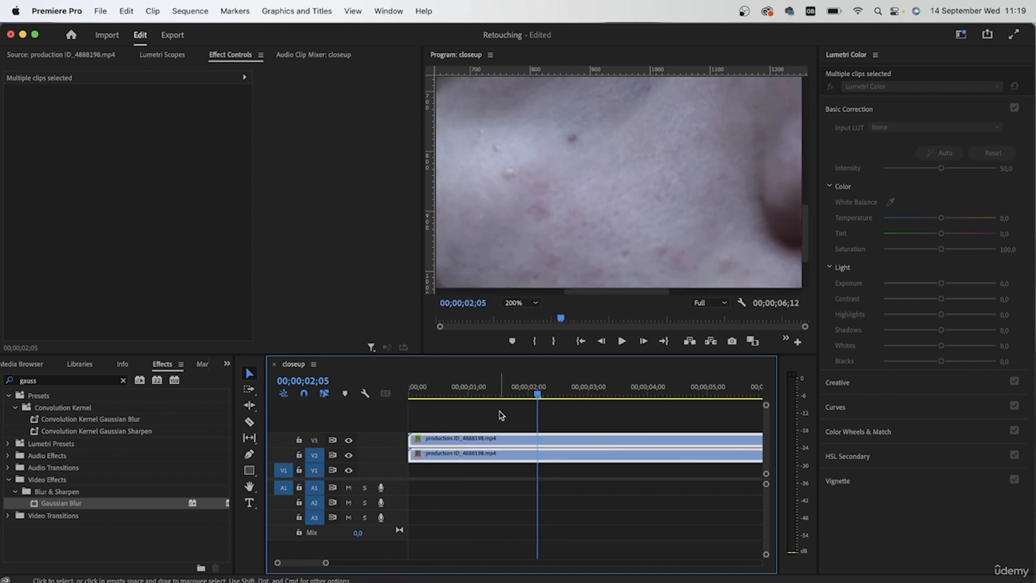
right_click(487, 441)
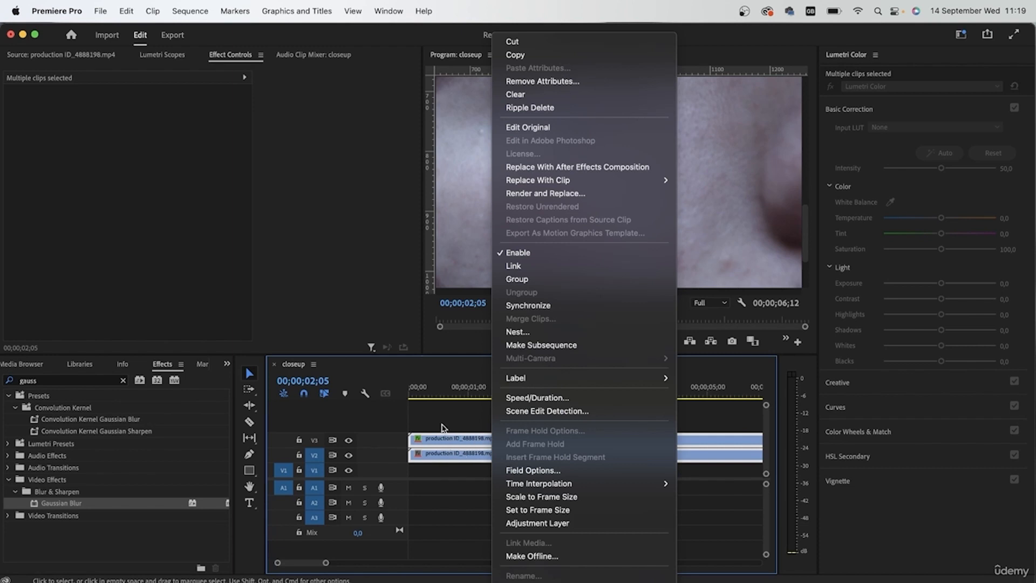
left_click(538, 331)
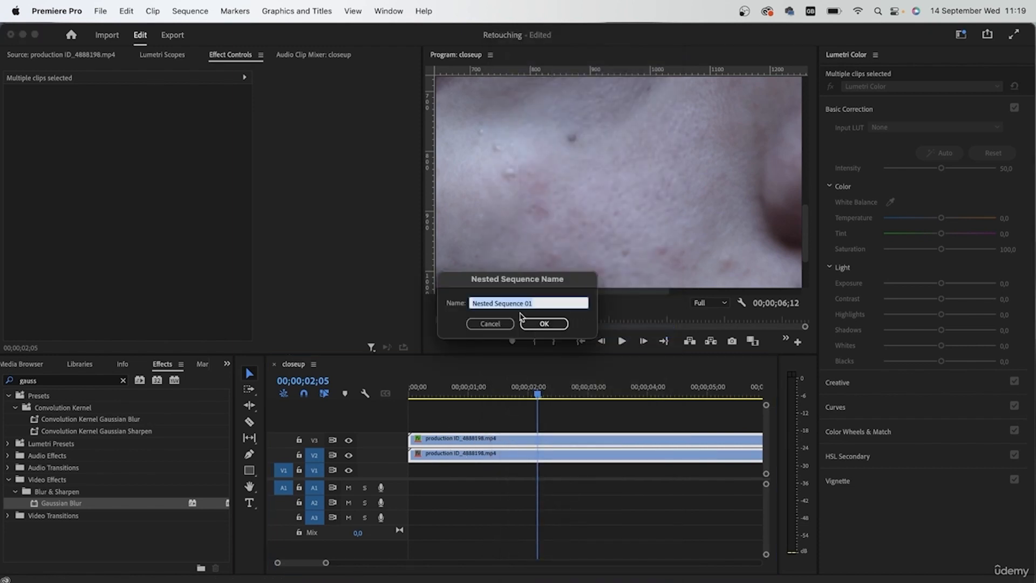
type("skin retouch")
key("Return")
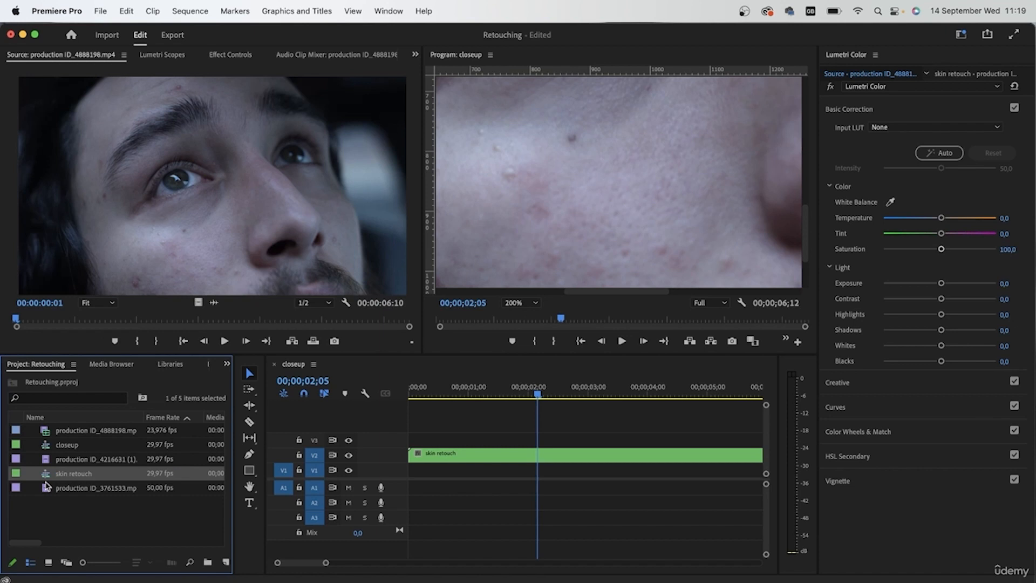
Place the original production ID_4888198.mp4 clip, video only, on track V1 beneath the skin retouch nest.
left_click(59, 489)
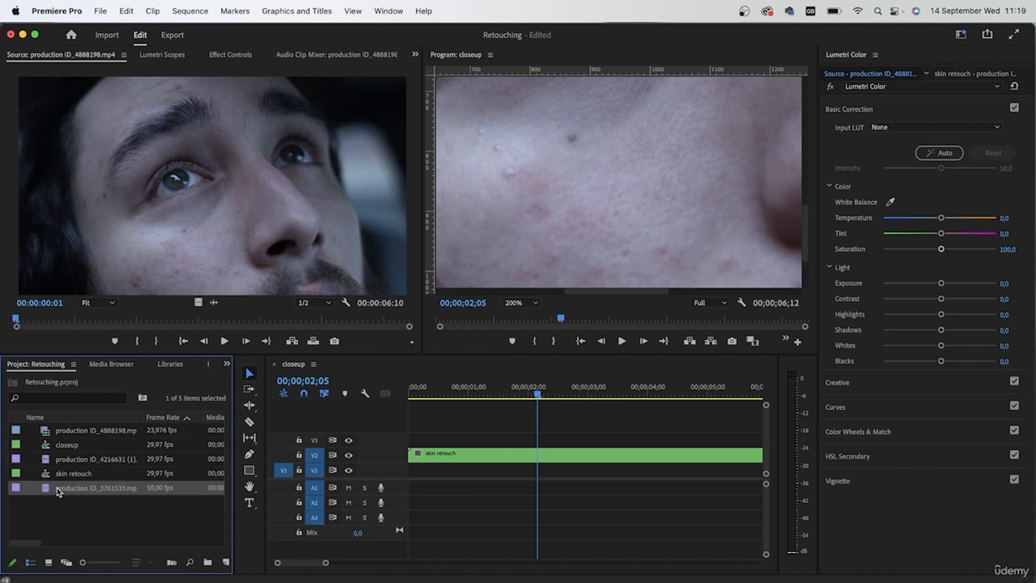
double_click(48, 433)
left_click_drag(198, 303, 406, 478)
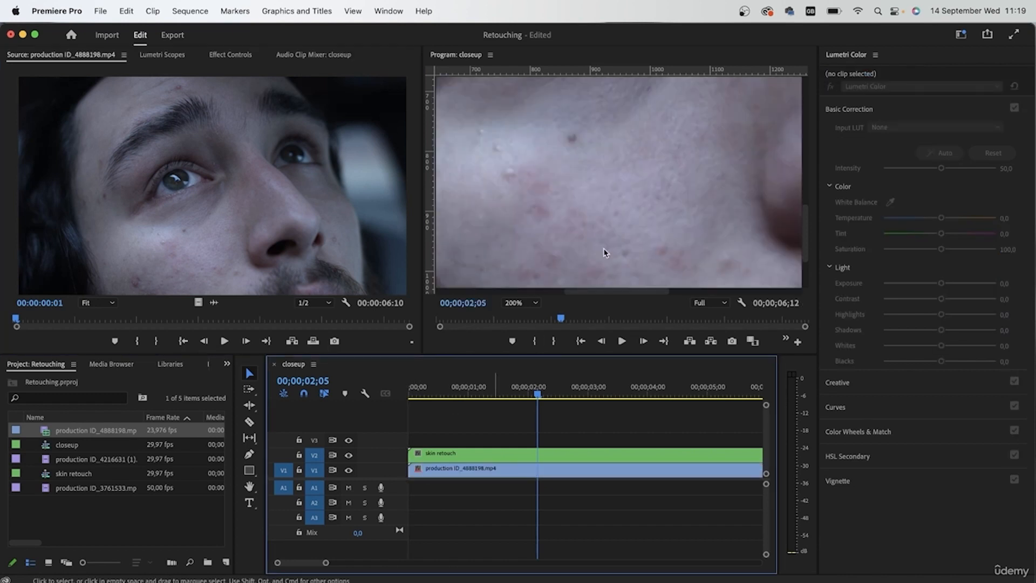
Compare the cheek with and without the skin retouch nest by toggling track V2, and return the program view to Fit.
left_click(348, 456)
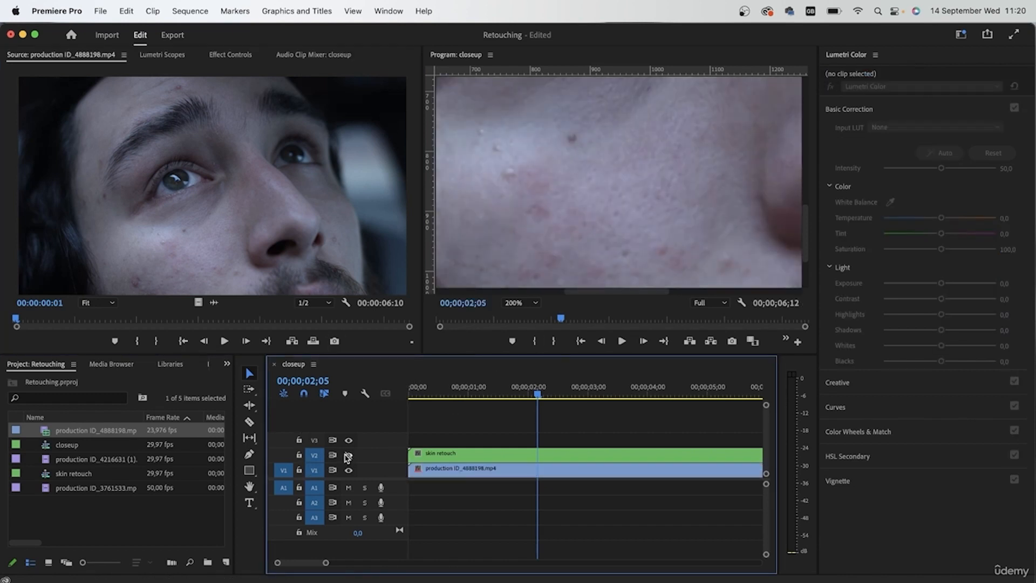
left_click(348, 456)
left_click(348, 456)
left_click(348, 455)
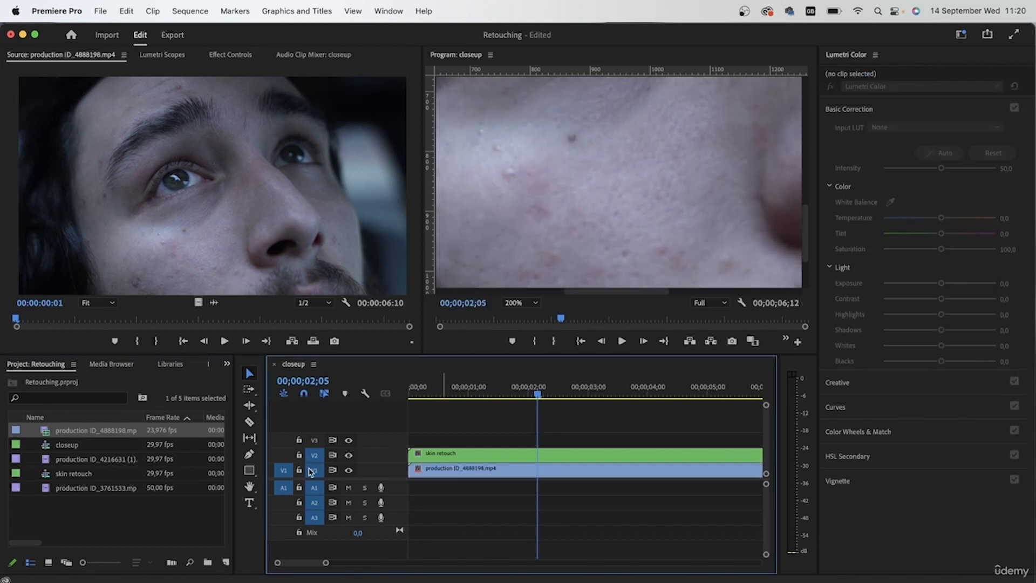
left_click(348, 455)
left_click(348, 456)
left_click(348, 456)
left_click(348, 456)
left_click(347, 456)
left_click(348, 456)
left_click(522, 302)
left_click(571, 258)
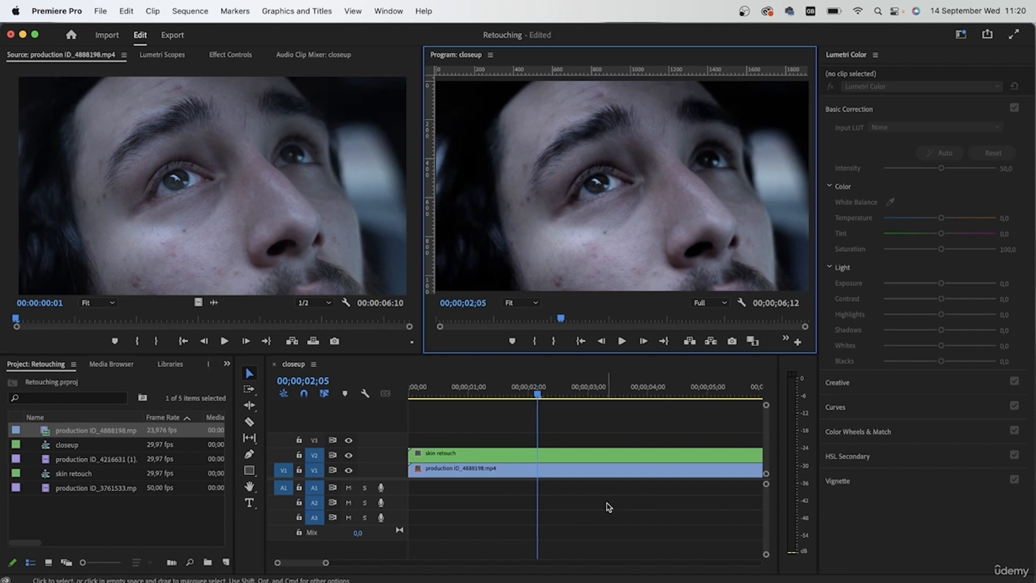
Create a 1920 x 1080, 29.97 fps adjustment layer and place it at the sequence start on track V3.
left_click(226, 562)
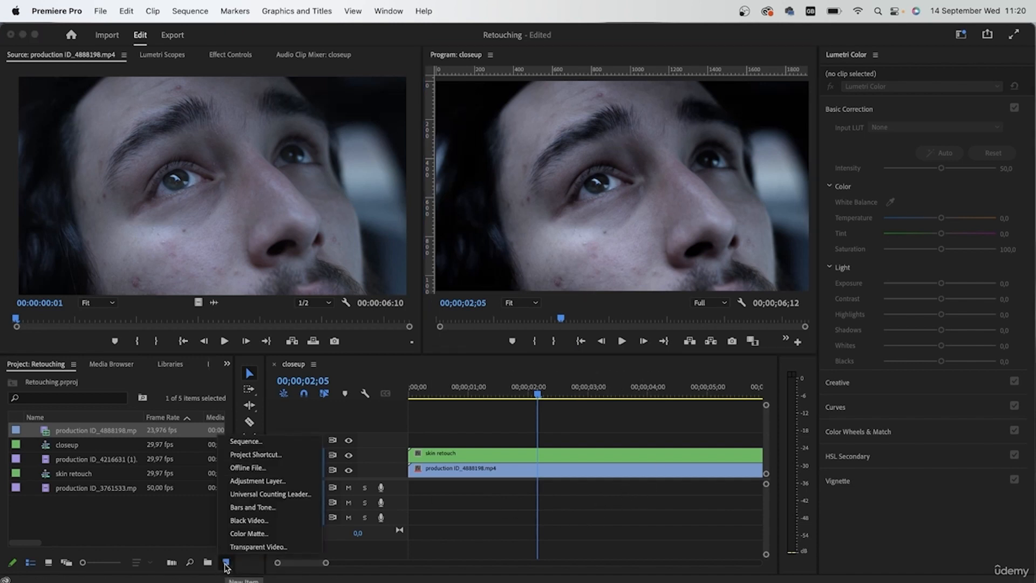
left_click(291, 481)
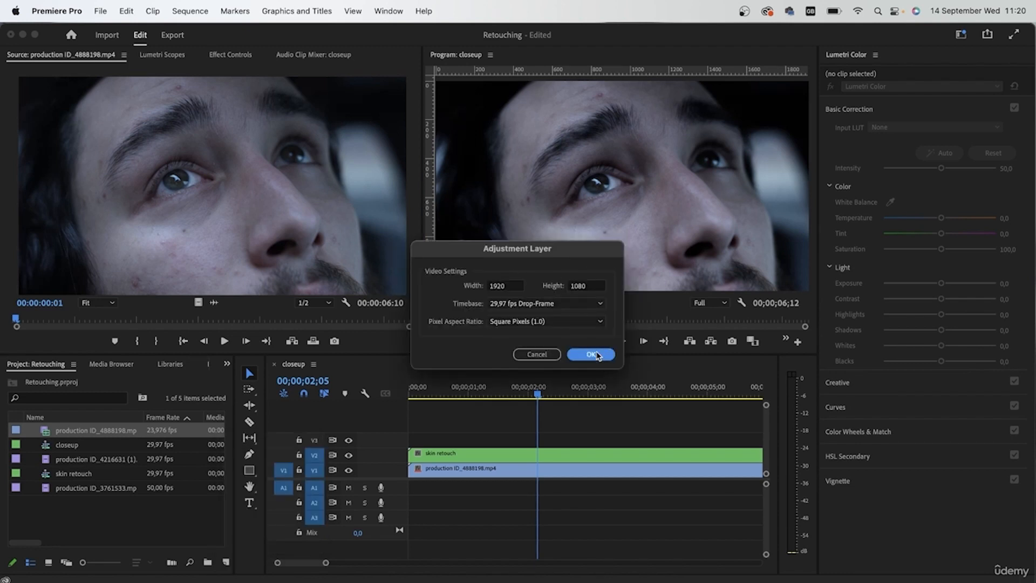
left_click(590, 354)
left_click_drag(47, 430, 461, 441)
left_click(461, 441)
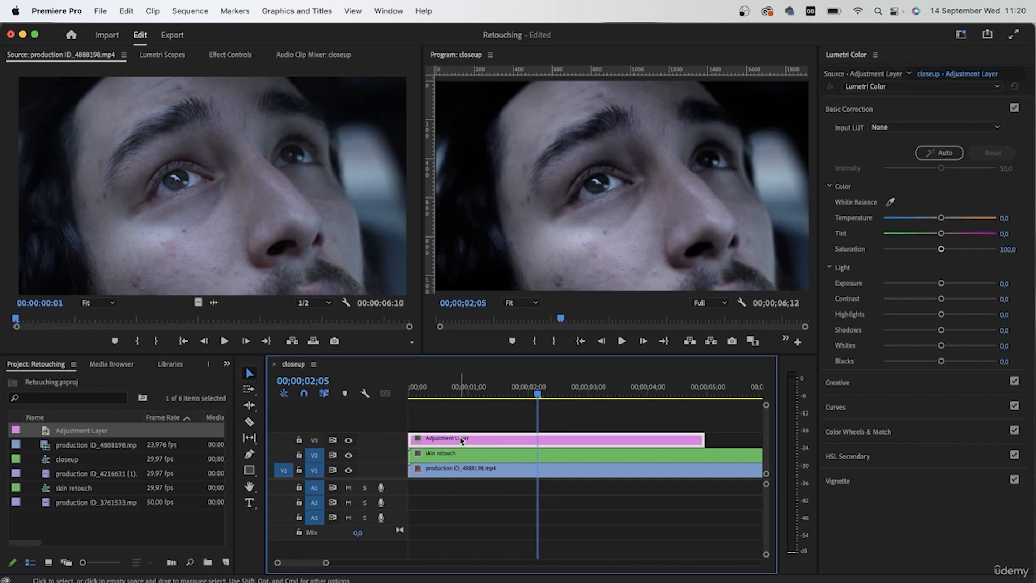
Rename the adjustment layer "spots" in the project.
left_click(70, 430)
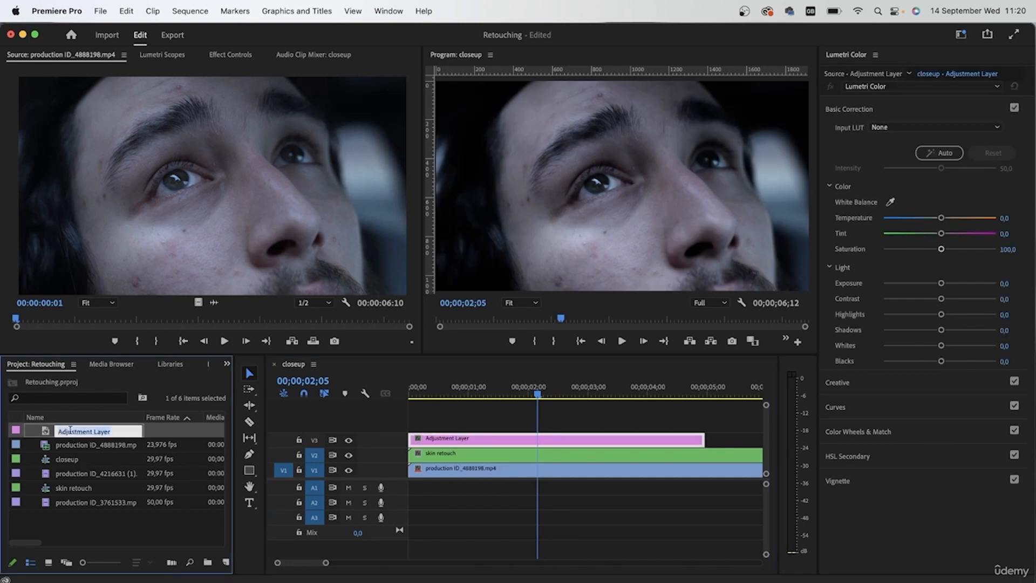
key("BackSpace")
type("spots")
key("Tab")
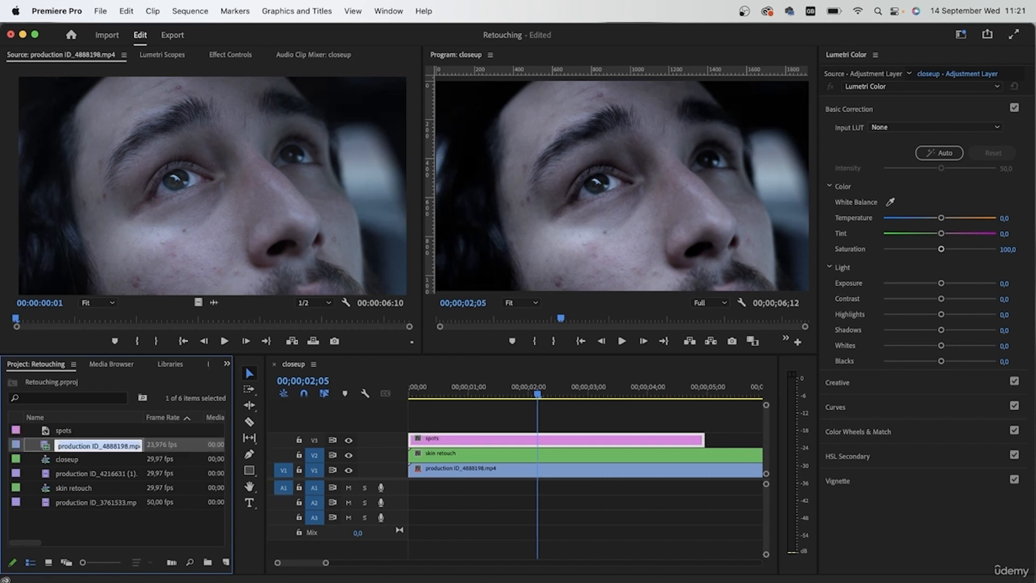
Extend the spots adjustment layer on V3 to the end of the clips below it.
left_click(556, 502)
key("minus")
left_click_drag(614, 439, 673, 446)
Go to the sequence start and examine the forehead spot above the eyebrow with the program view at 150%.
left_click_drag(599, 392, 392, 389)
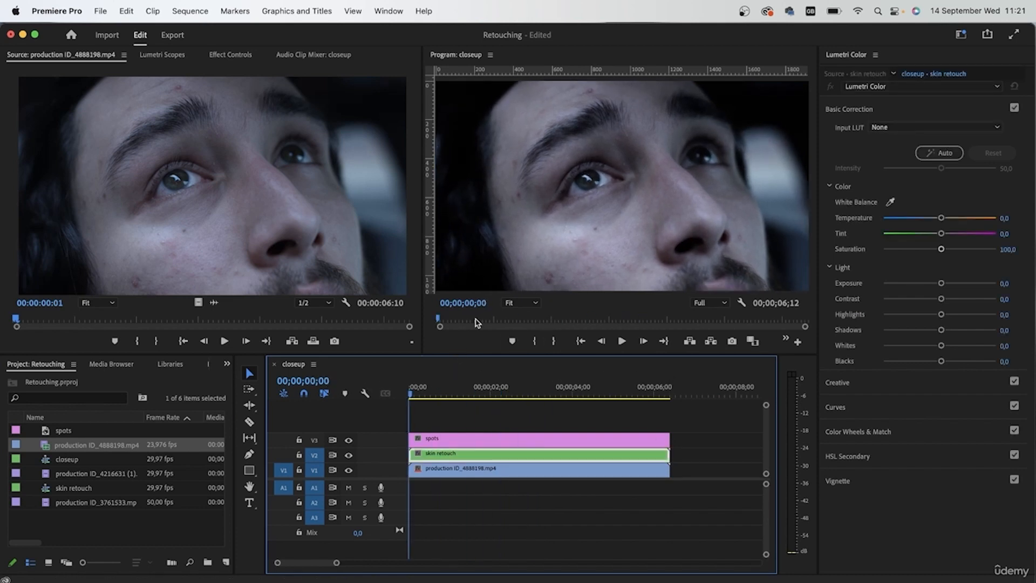
left_click(519, 303)
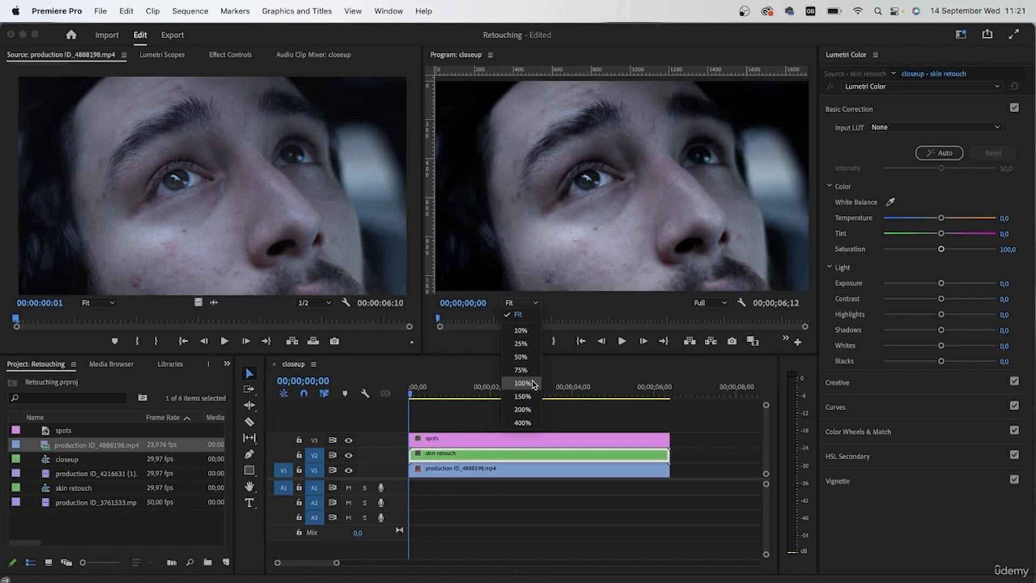
left_click(532, 383)
left_click(527, 303)
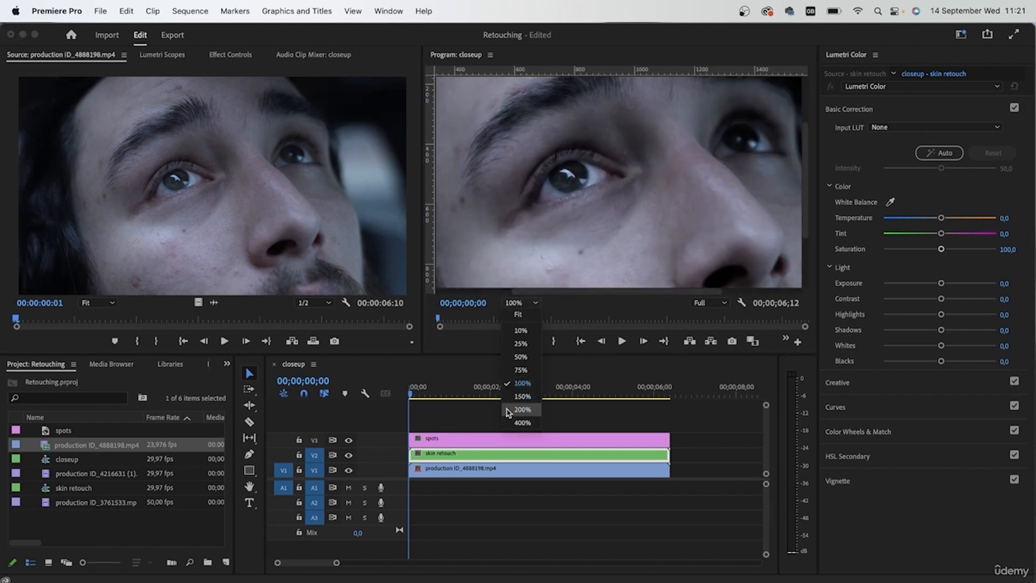
left_click(519, 397)
left_click_drag(611, 294, 538, 296)
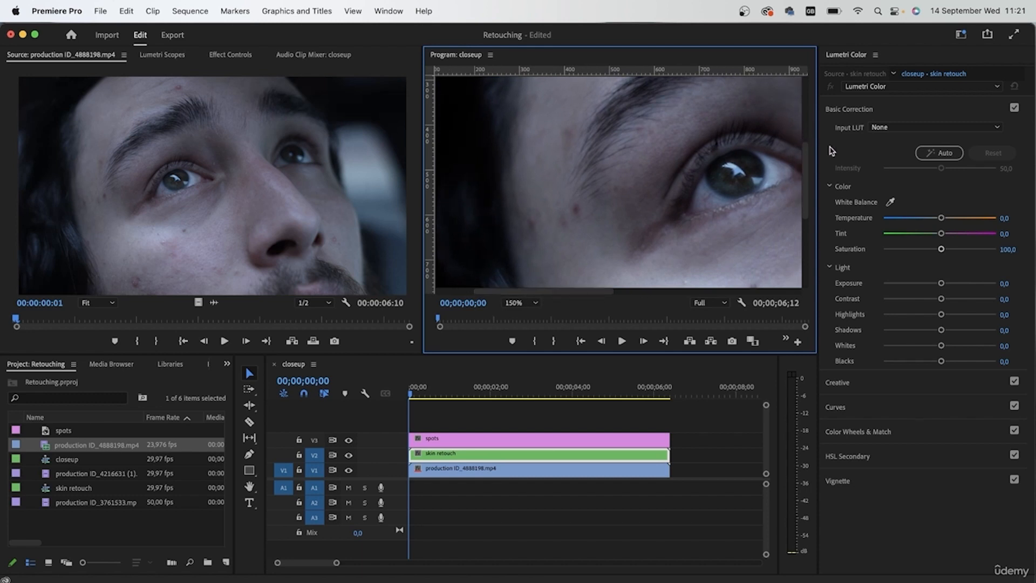
left_click_drag(805, 178, 804, 117)
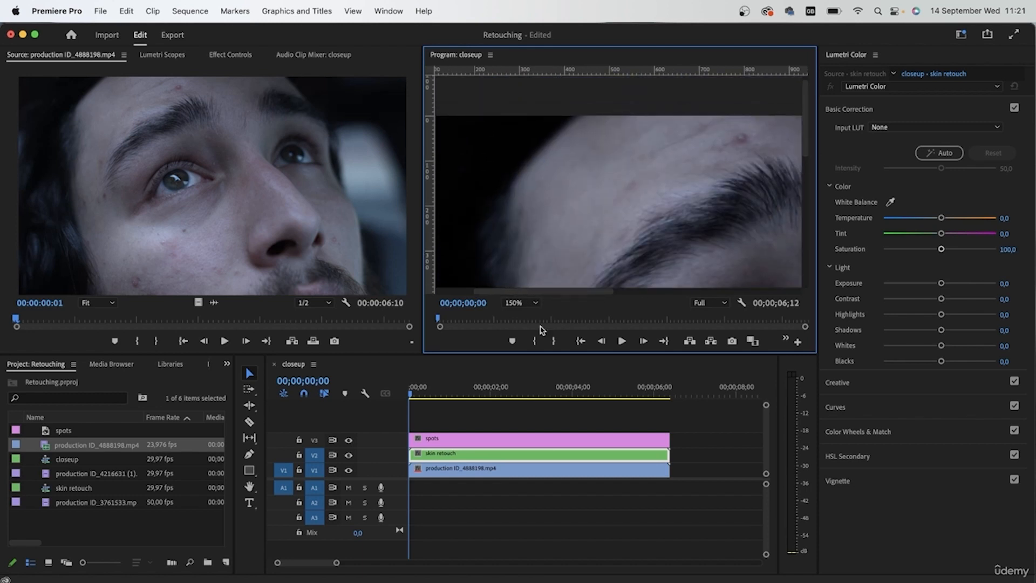
left_click_drag(513, 295, 573, 296)
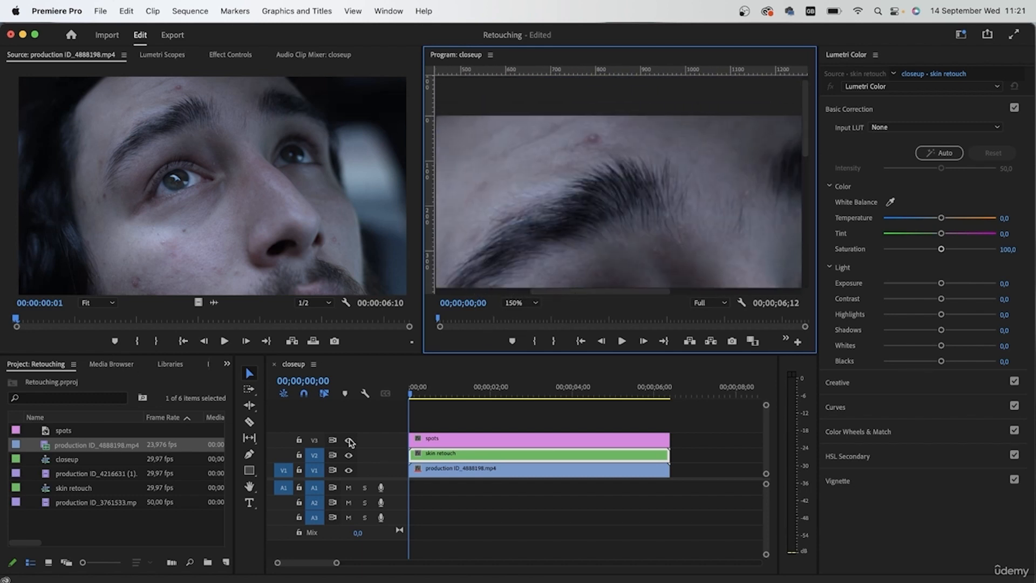
Apply the Gaussian Blur effect to the spots adjustment layer on V3.
left_click(452, 444)
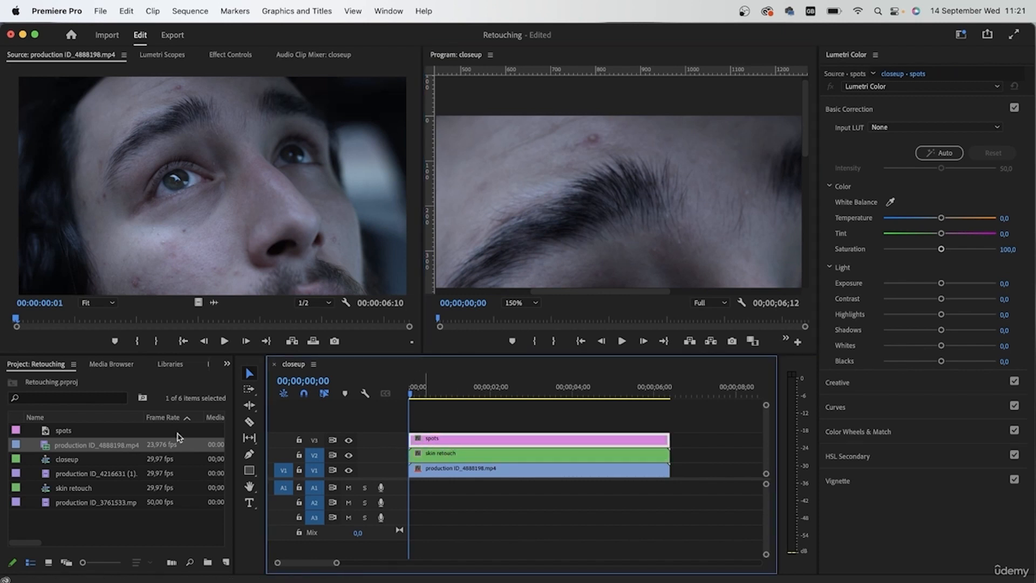
left_click(183, 368)
left_click(201, 364)
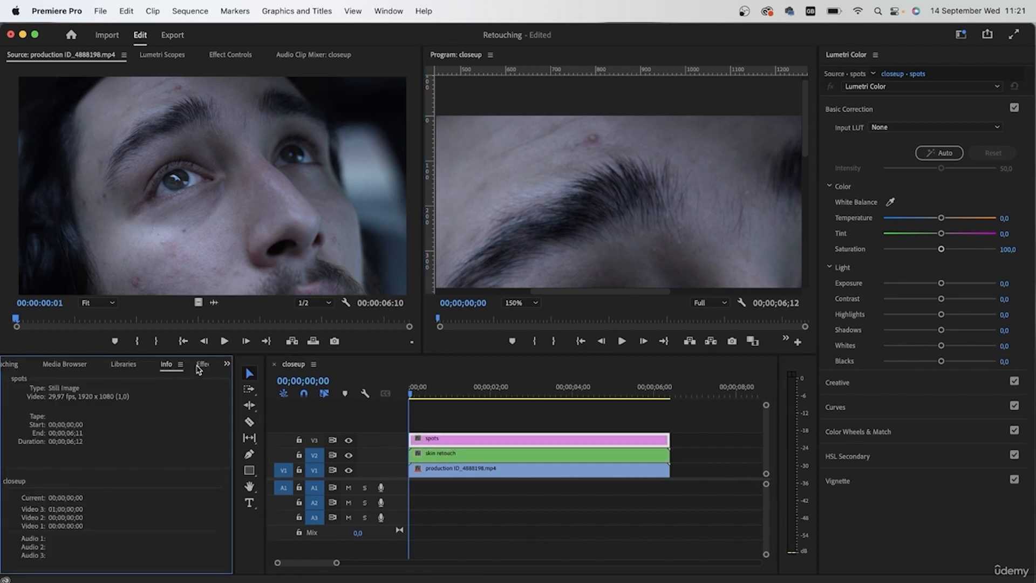
left_click(192, 364)
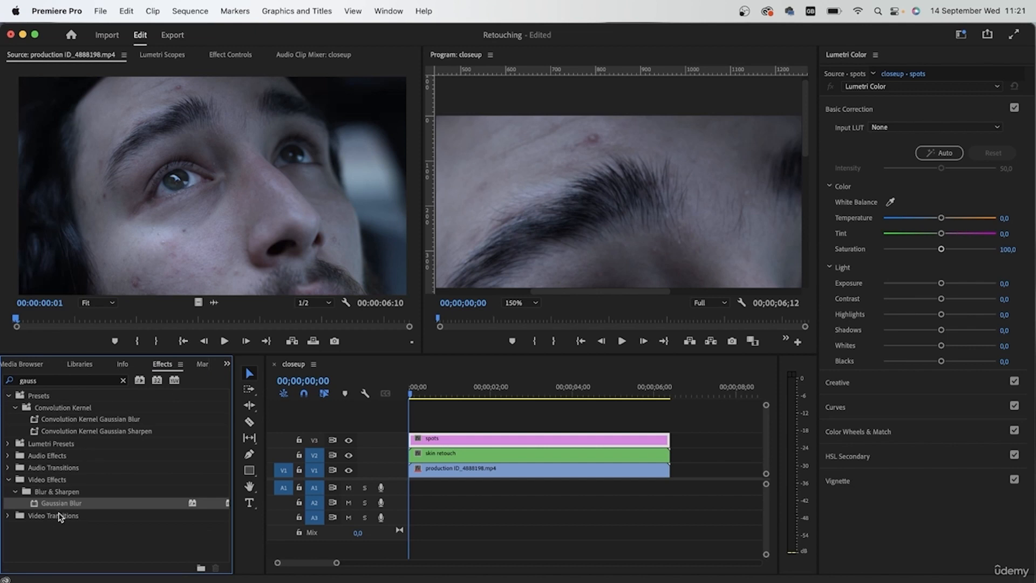
left_click_drag(58, 507, 478, 439)
Add an elliptical mask to the Gaussian Blur and fit it around the forehead spot, about 90 px wide.
left_click(244, 56)
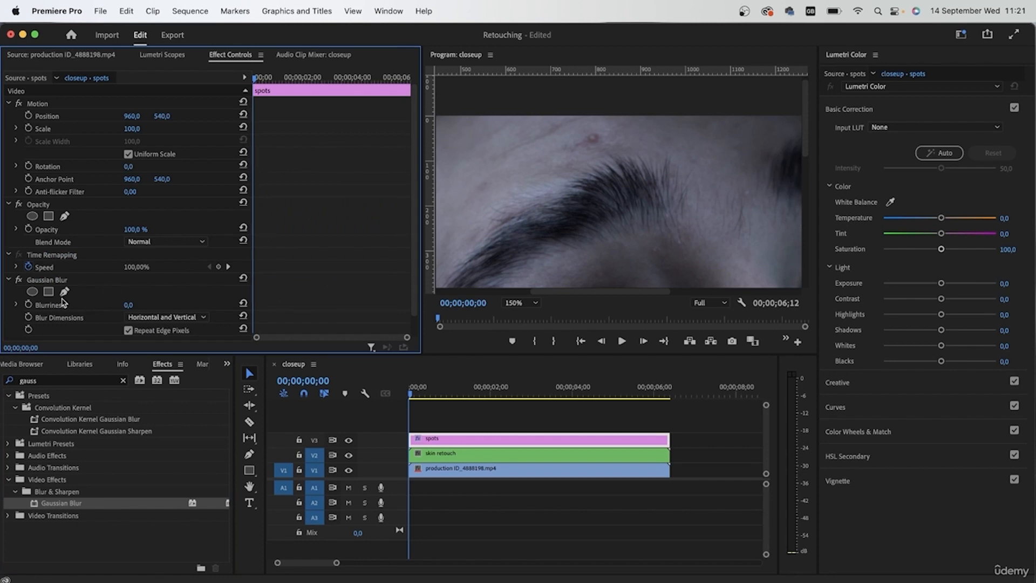
left_click(33, 291)
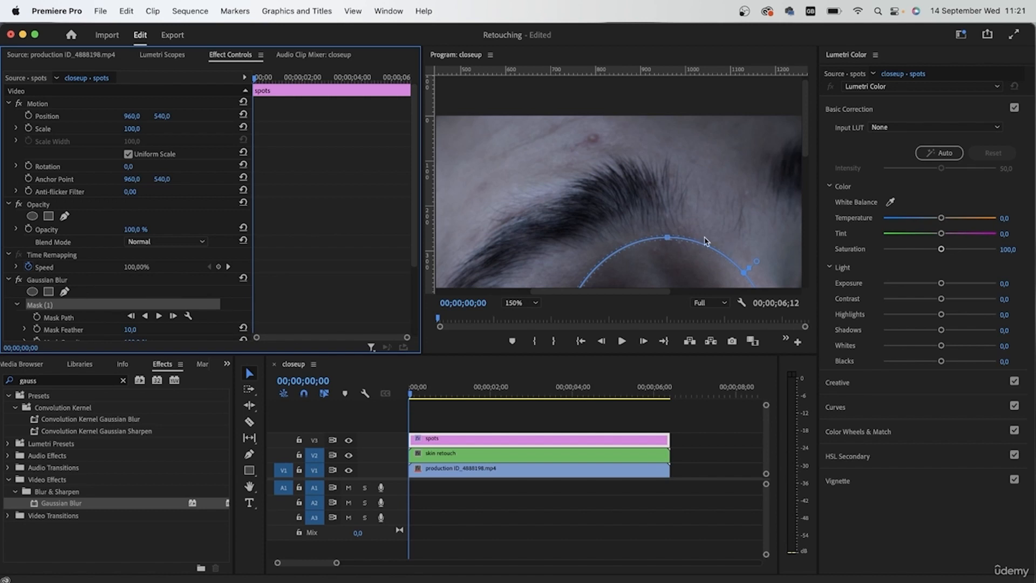
left_click_drag(682, 280, 599, 158)
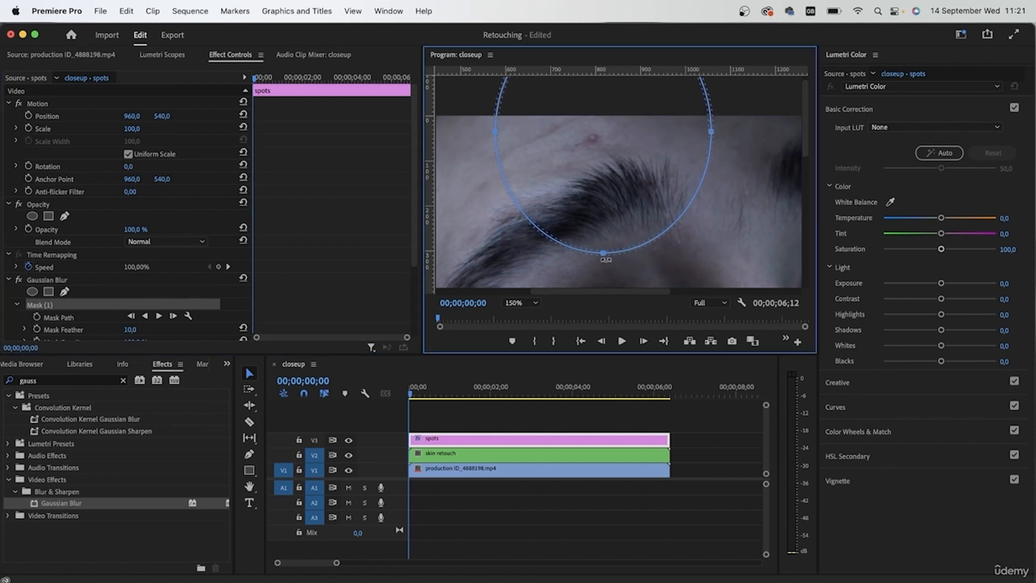
left_click_drag(603, 256, 603, 169)
left_click_drag(623, 126, 631, 191)
left_click_drag(708, 153, 588, 150)
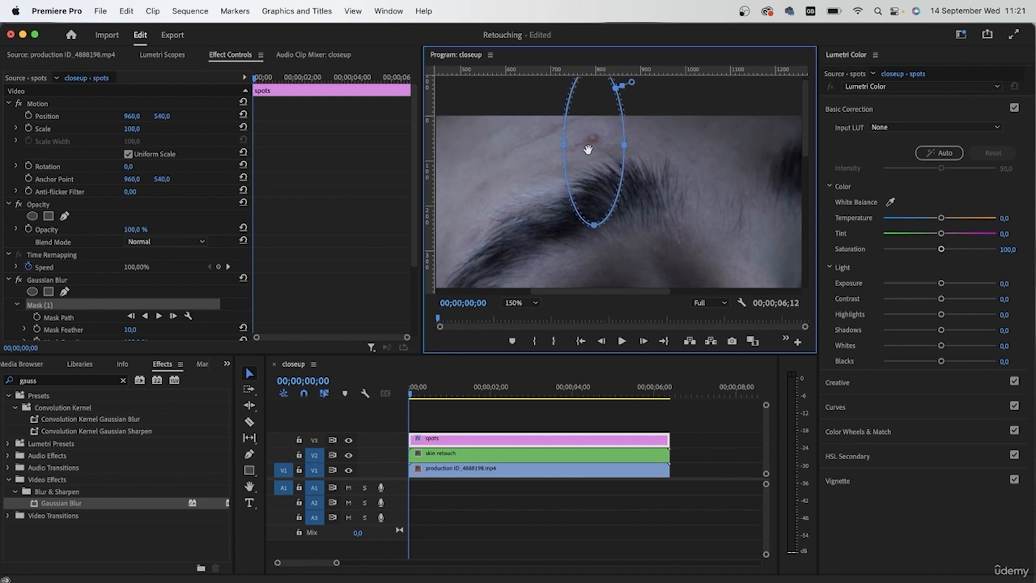
left_click_drag(592, 224, 574, 140)
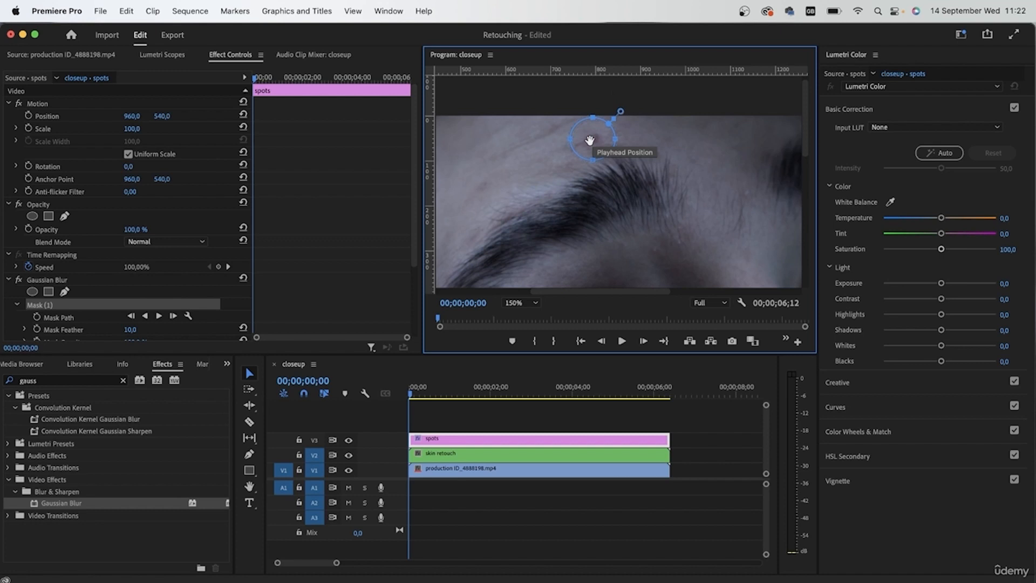
left_click_drag(591, 161, 573, 137)
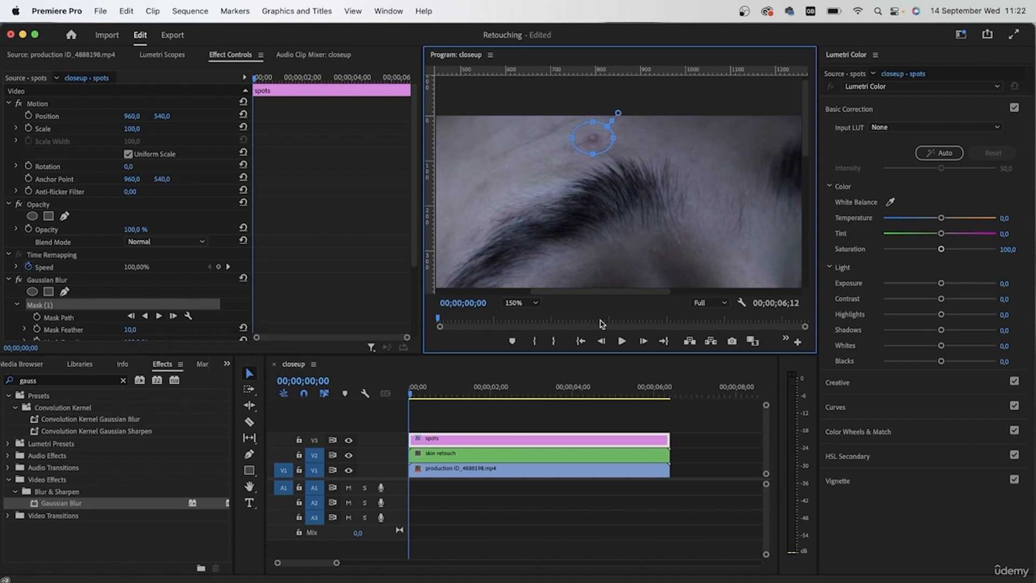
Track the Gaussian Blur mask forward through the end of the clip.
scroll(183, 324, "down", 5)
left_click(159, 220)
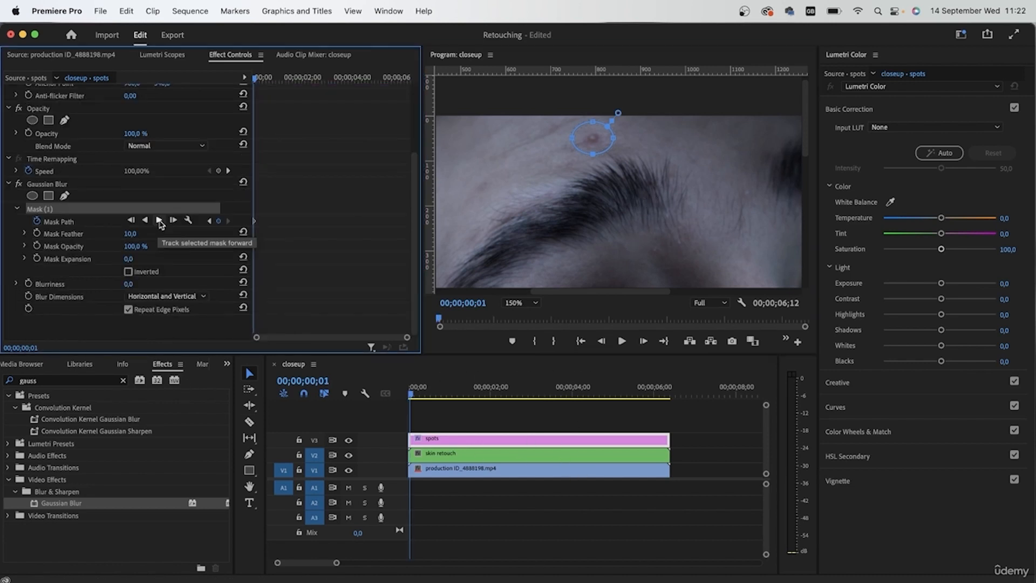
left_click(159, 220)
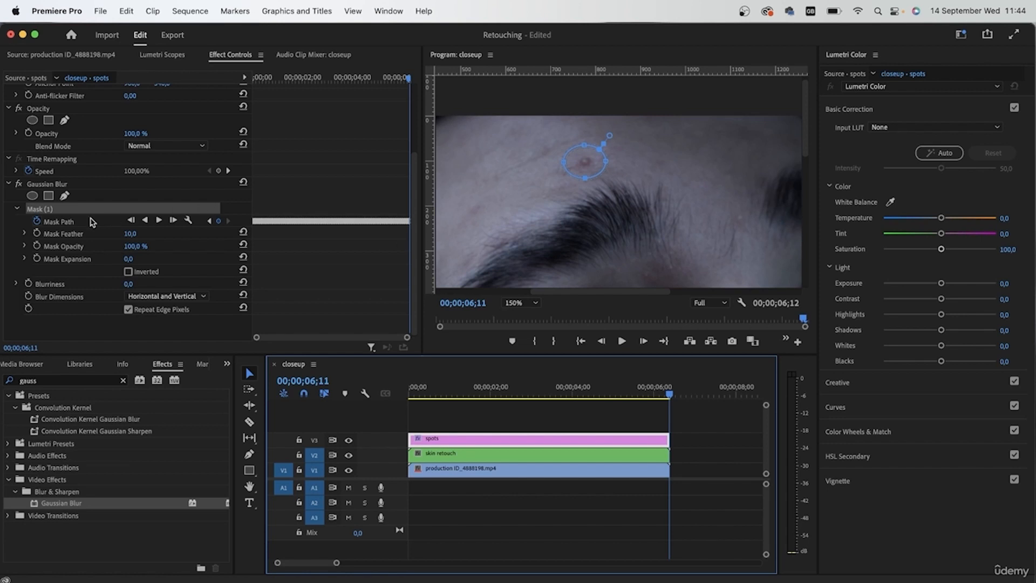
At 00;00;00;12, increase the Gaussian Blur's blurriness with Repeat Edge Pixels enabled and set the mask feather to 29.
left_click(425, 390)
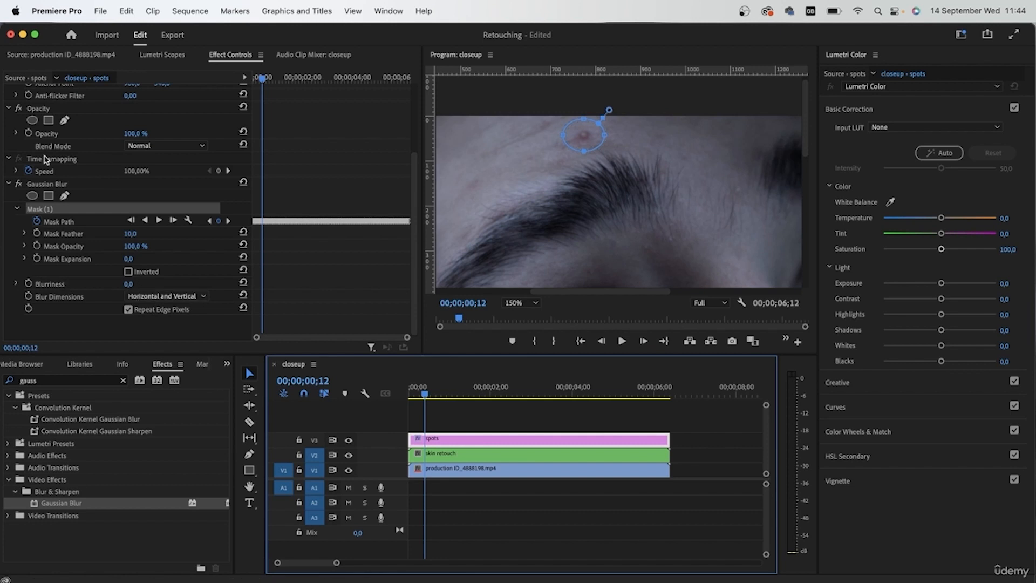
left_click(129, 310)
left_click(129, 310)
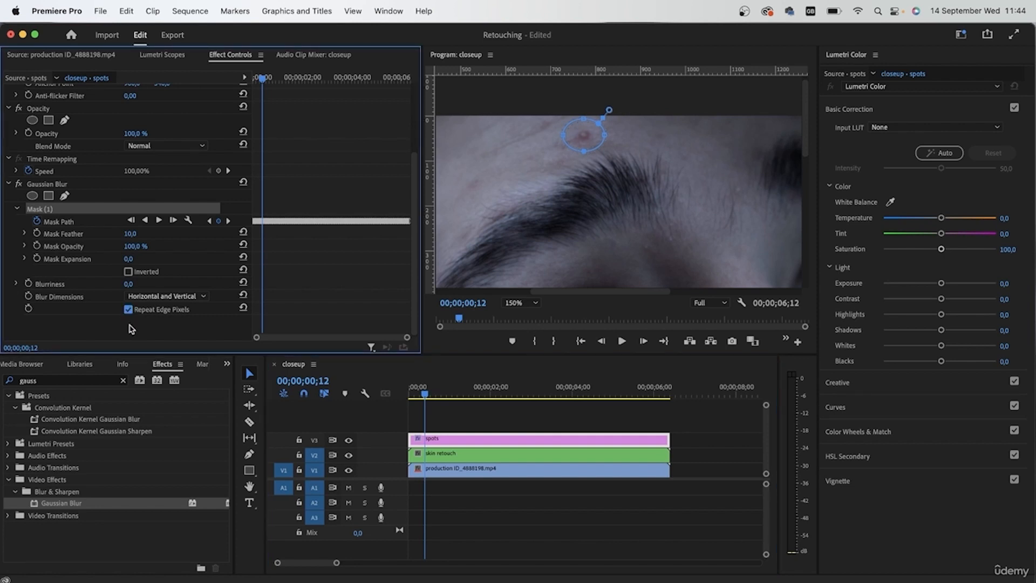
left_click_drag(130, 284, 131, 285)
left_click_drag(130, 233, 142, 233)
Scrub through the closeup sequence to review the spot retouching, inspect the face at 200% magnification, and deselect all clips.
left_click(527, 419)
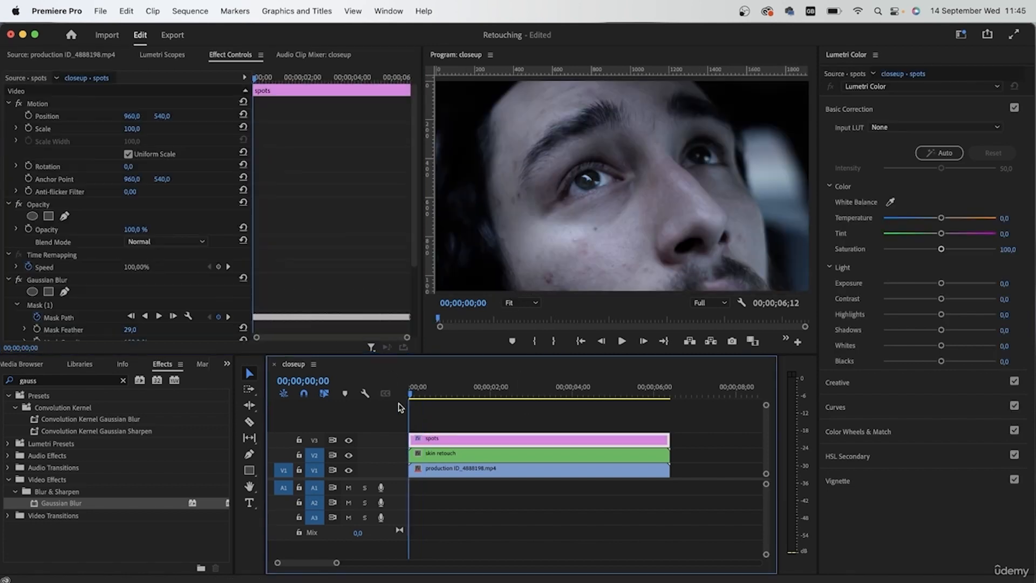
left_click_drag(410, 405, 646, 407)
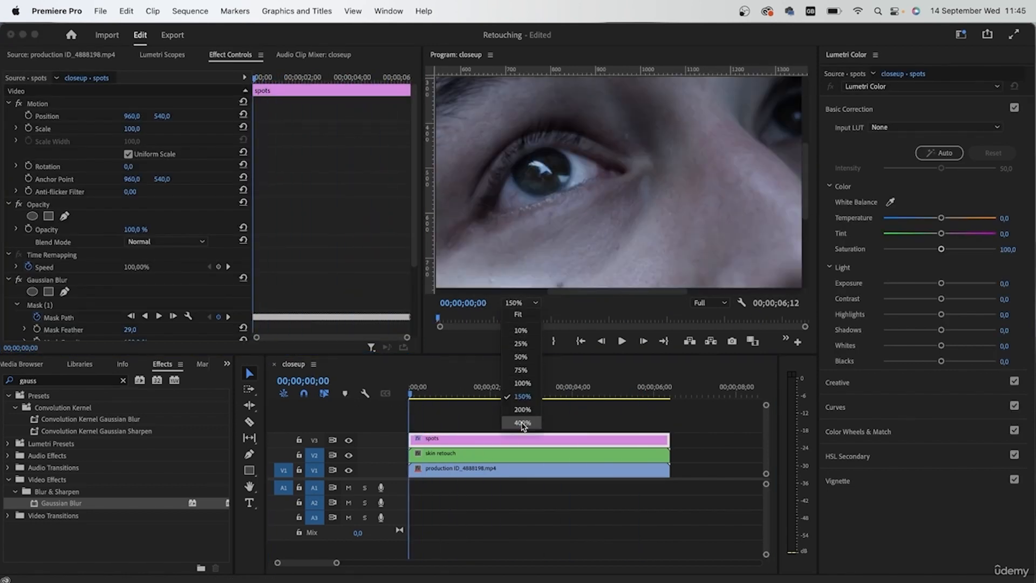
left_click(522, 419)
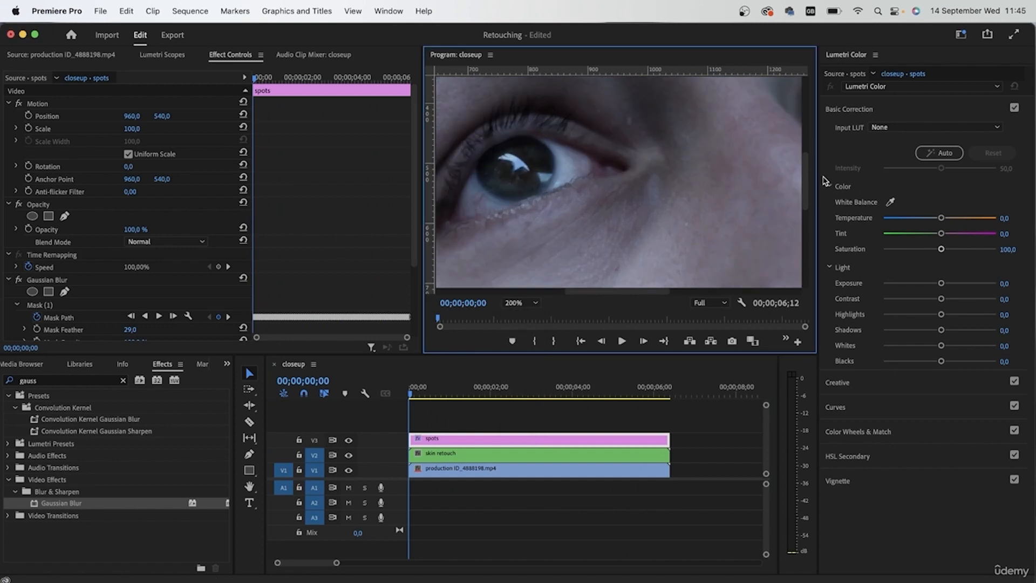
left_click_drag(806, 170, 803, 232)
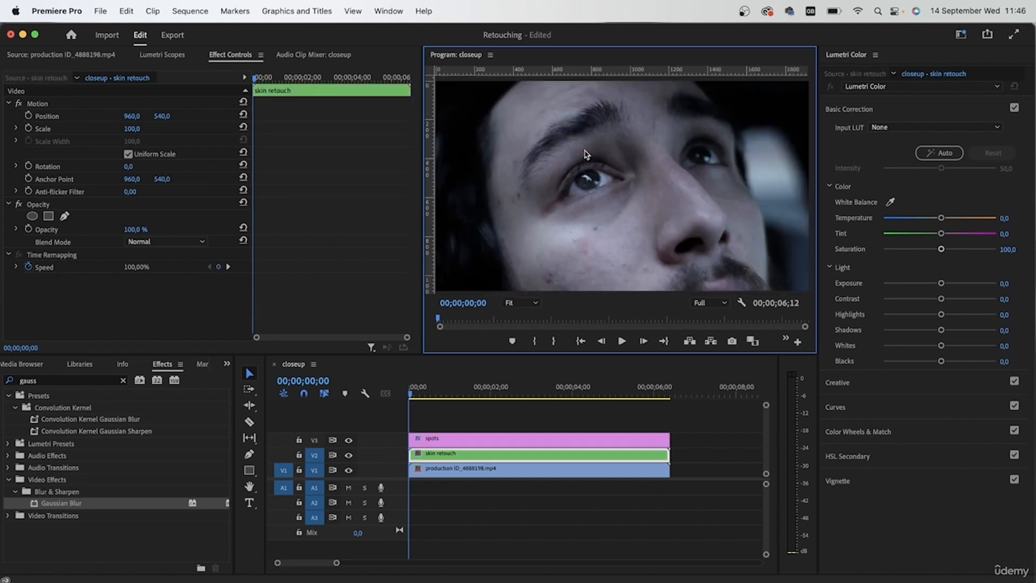
mouse_move(411, 394)
left_mouse_down()
mouse_move(636, 398)
mouse_move(383, 395)
mouse_move(636, 399)
mouse_move(408, 437)
mouse_move(641, 422)
left_mouse_up()
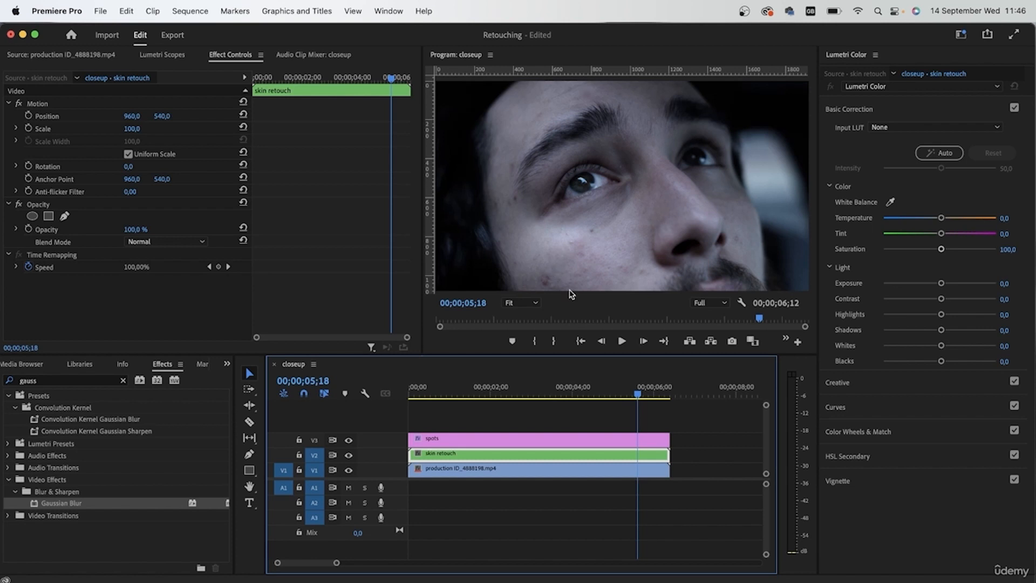
left_click(665, 517)
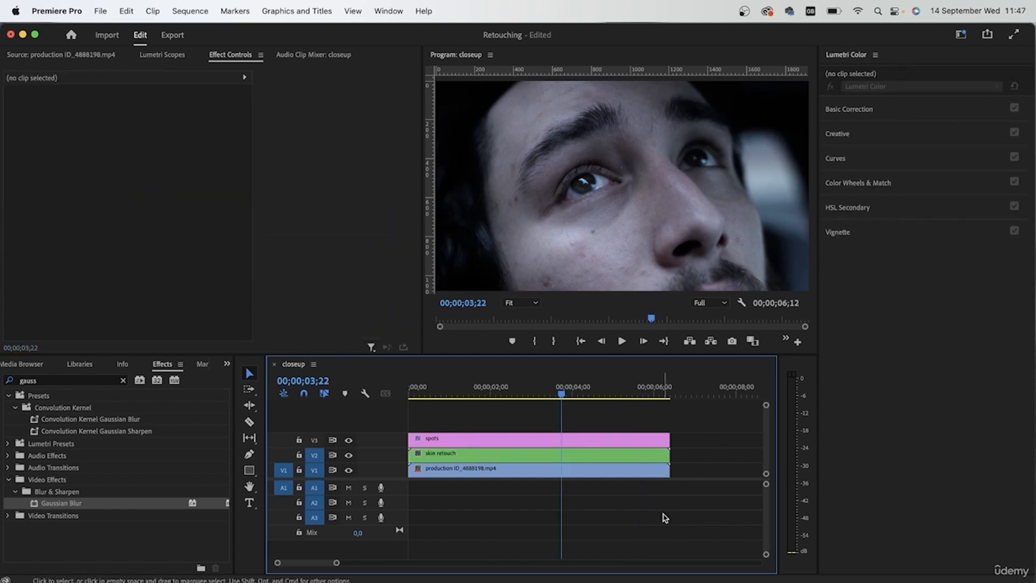